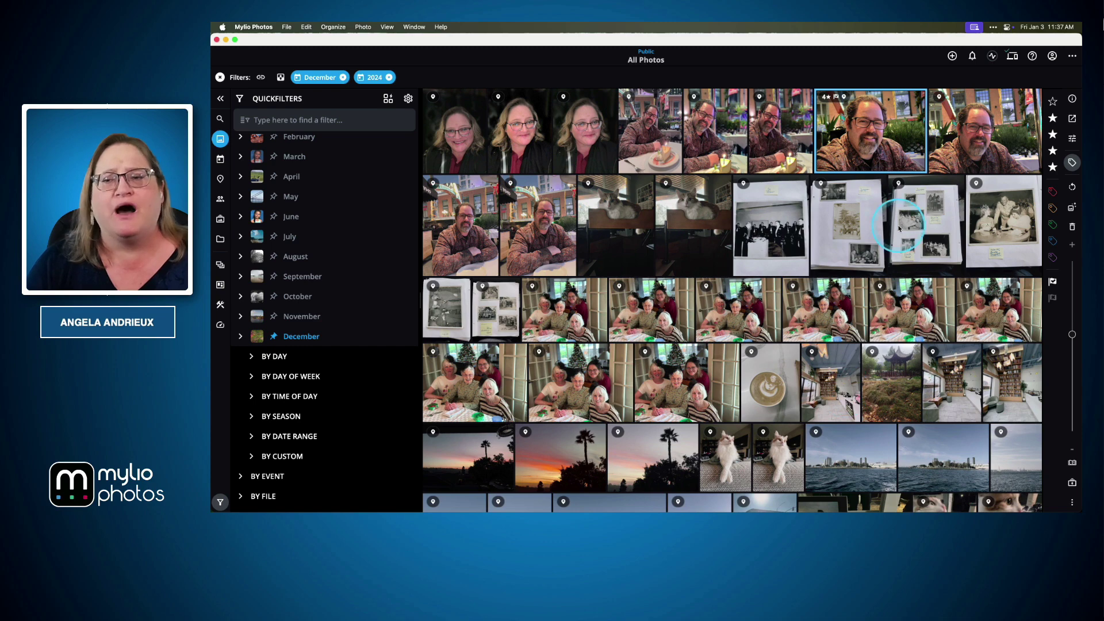
Step: Start QuickReview on the December 2024 photos and browse the restaurant portraits from the cheesecake shot to the crossed-arms shots
click(1073, 57)
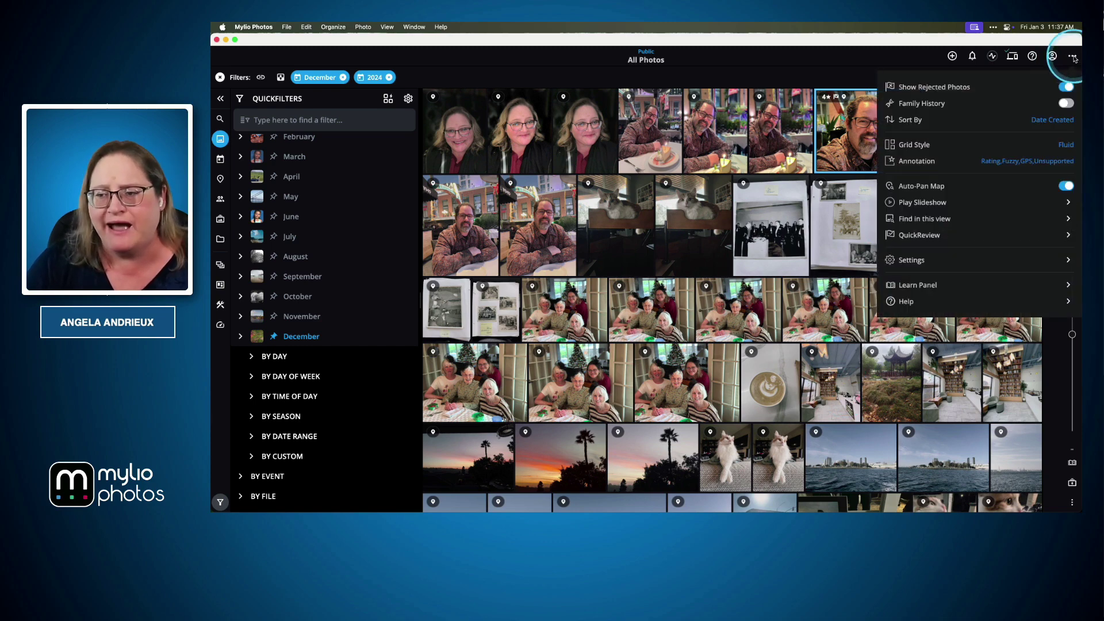
click(956, 235)
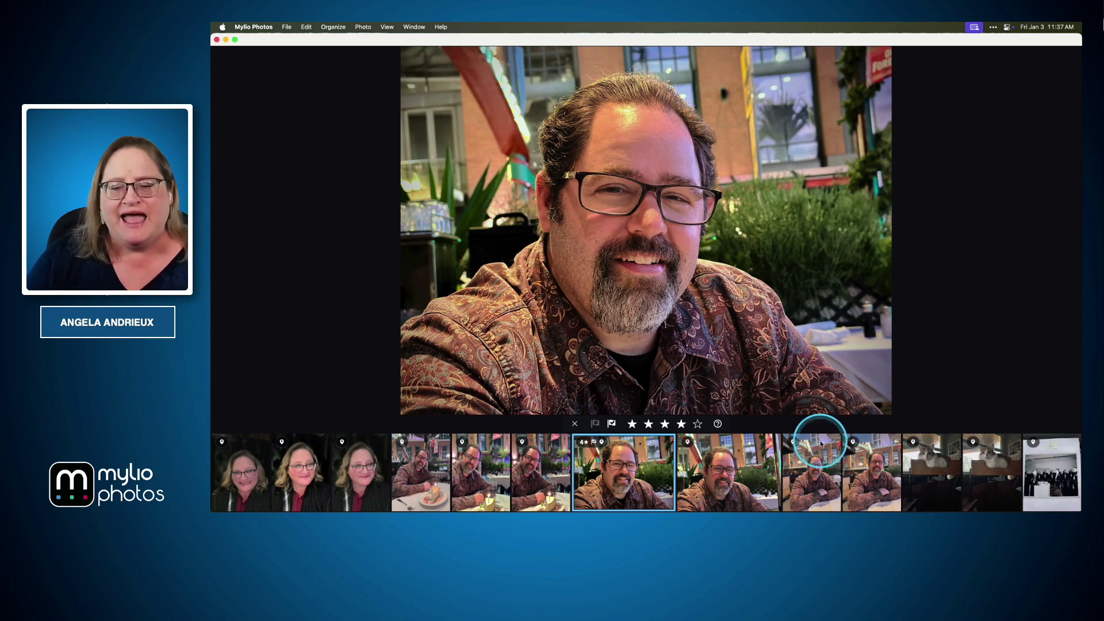
click(419, 469)
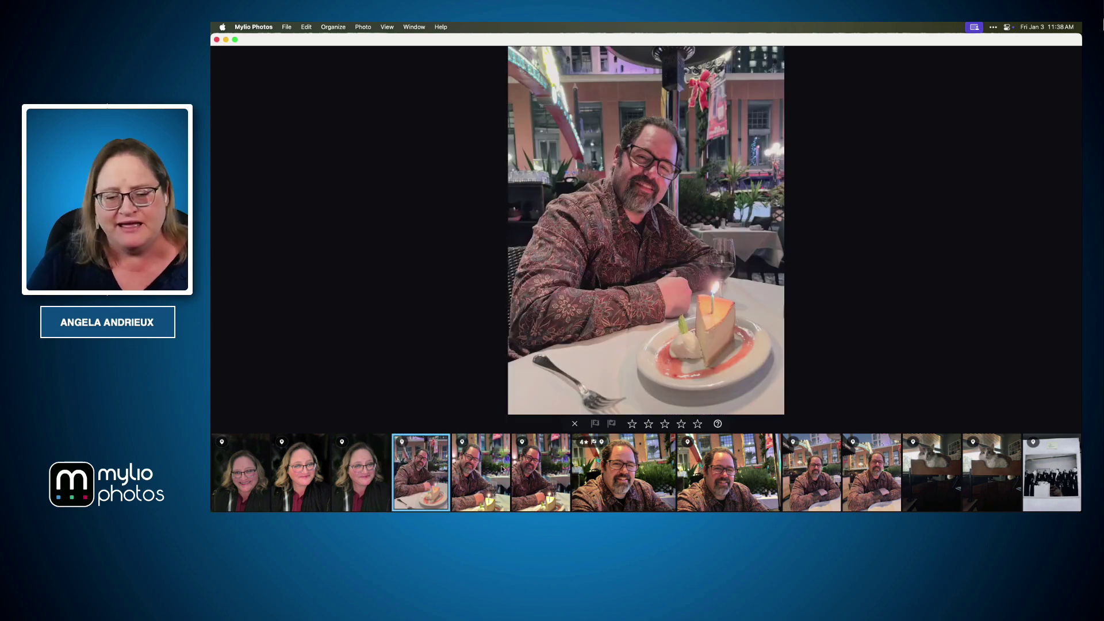
click(502, 468)
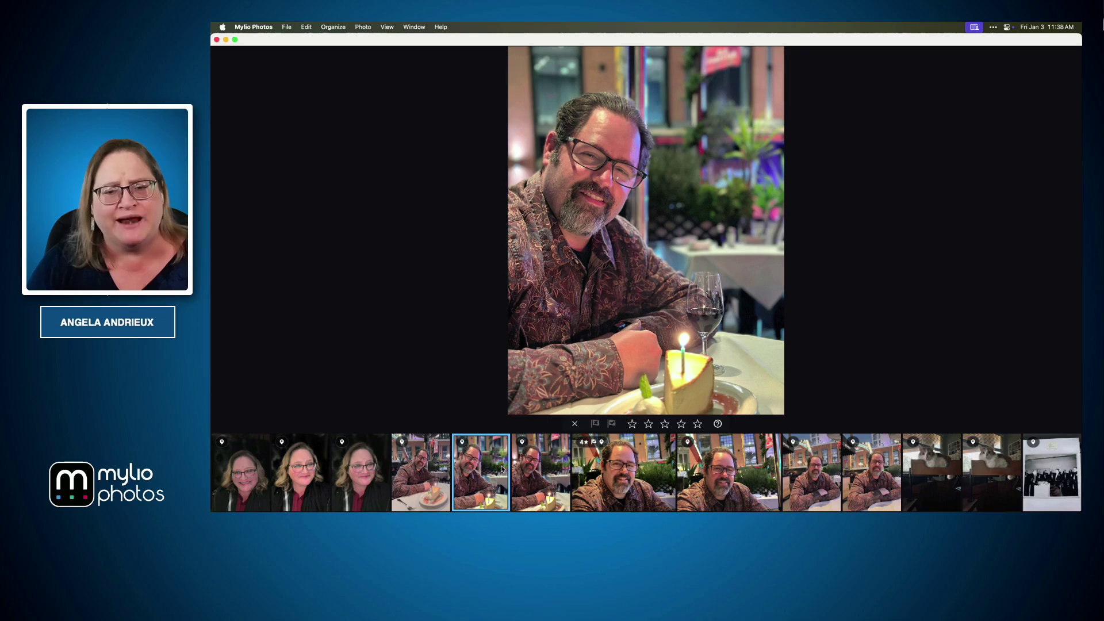
key(Right)
key(Right)
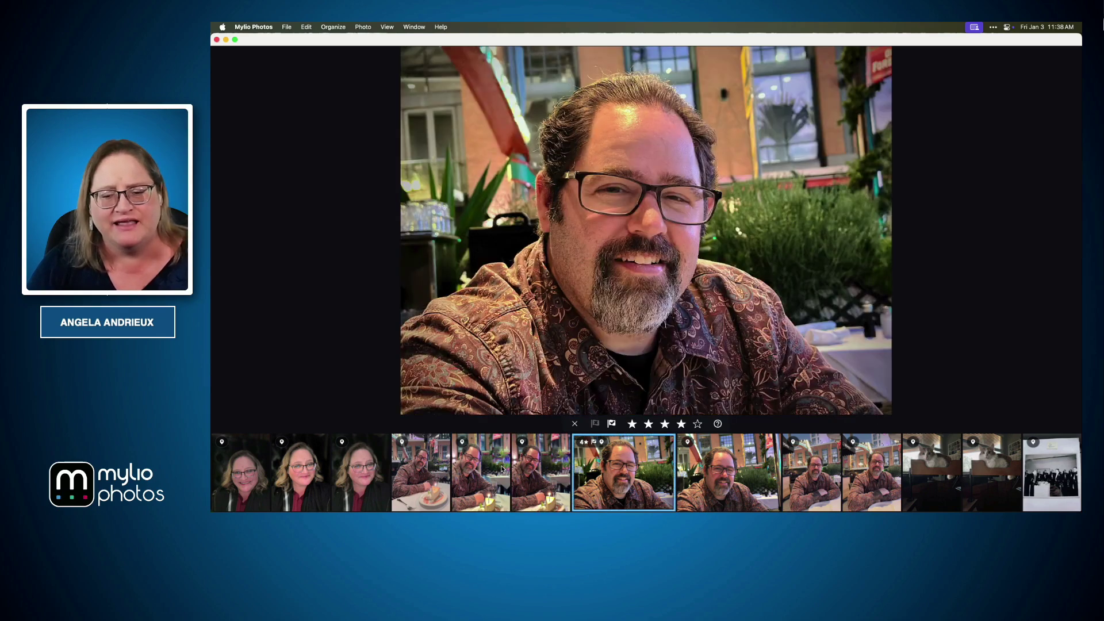
key(Right)
key(Right)
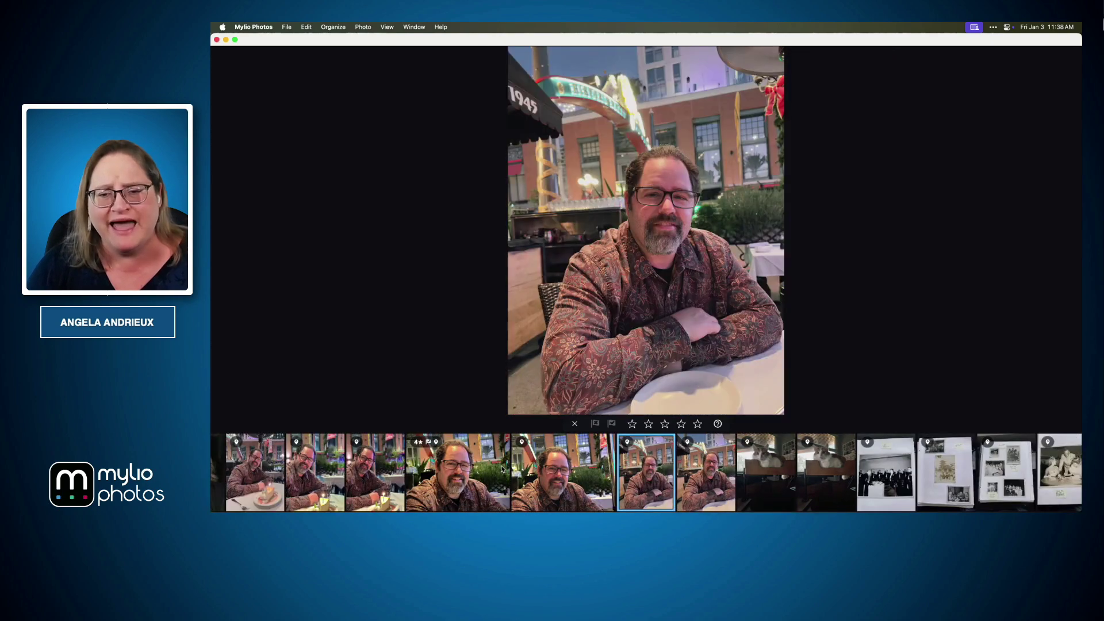
key(Right)
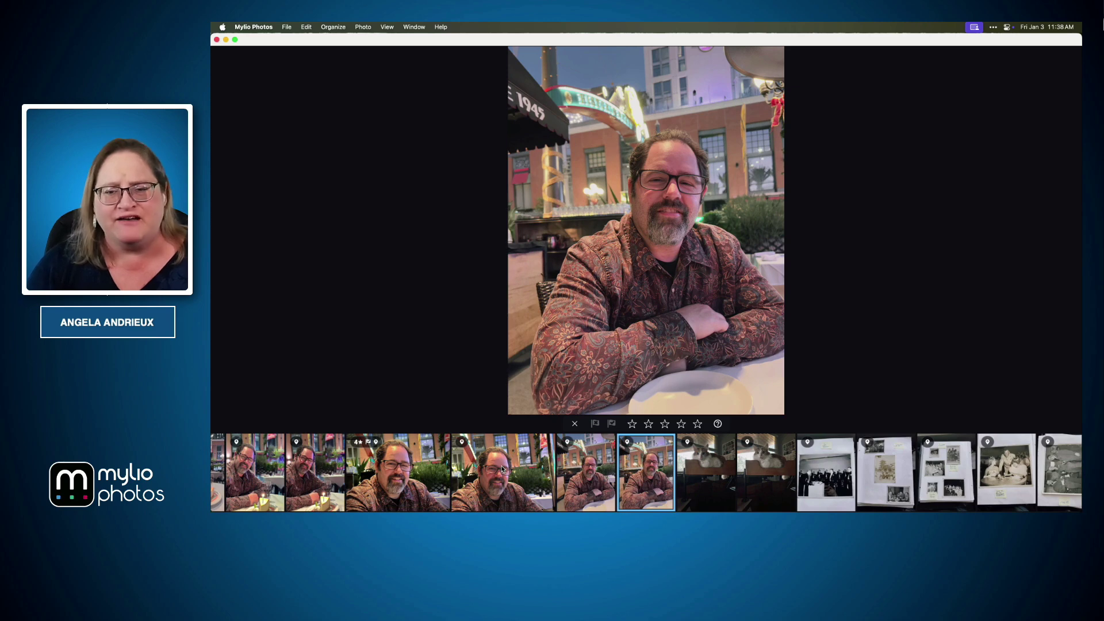
Step: Compare the two crossed-arms portraits, flag the closer one and the first cat photo as picks, and exit QuickReview
key(Left)
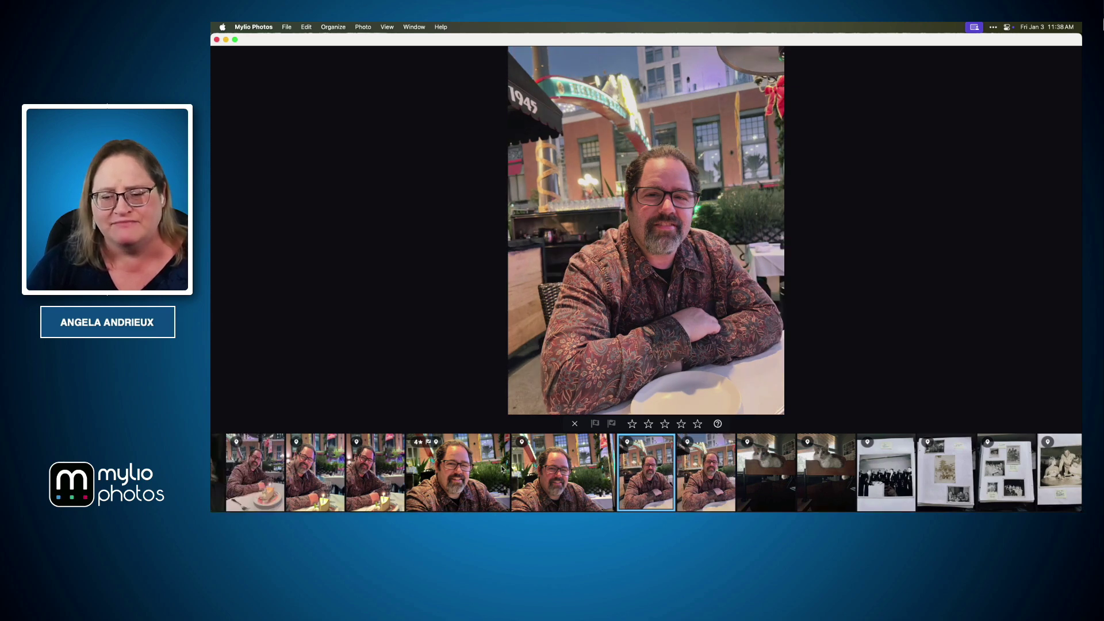
key(Right)
key(Left)
key(Right)
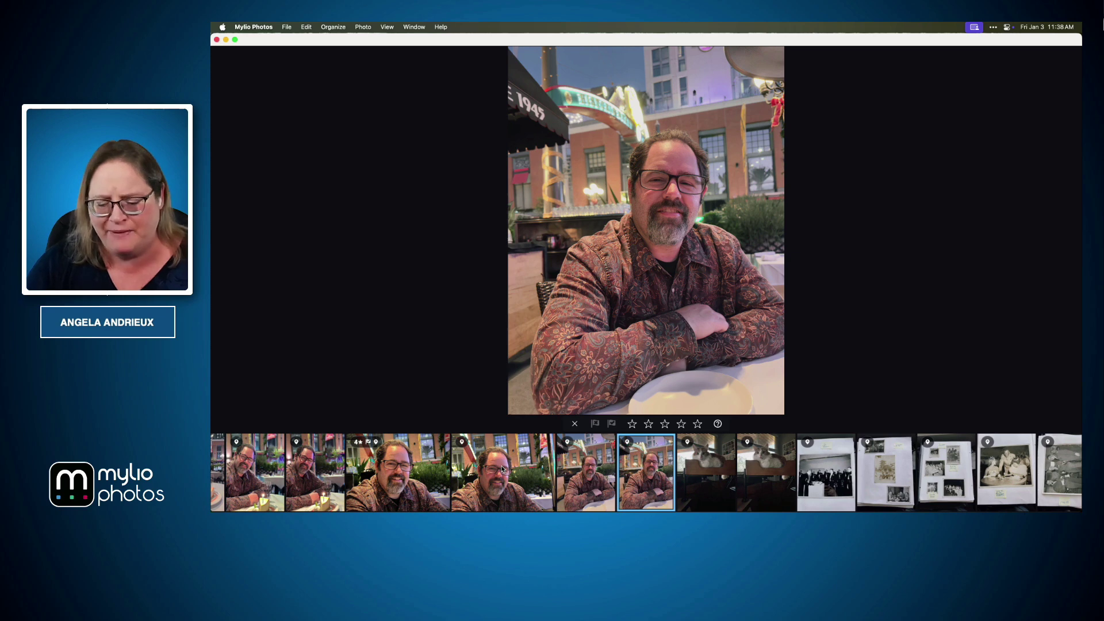
key(Right)
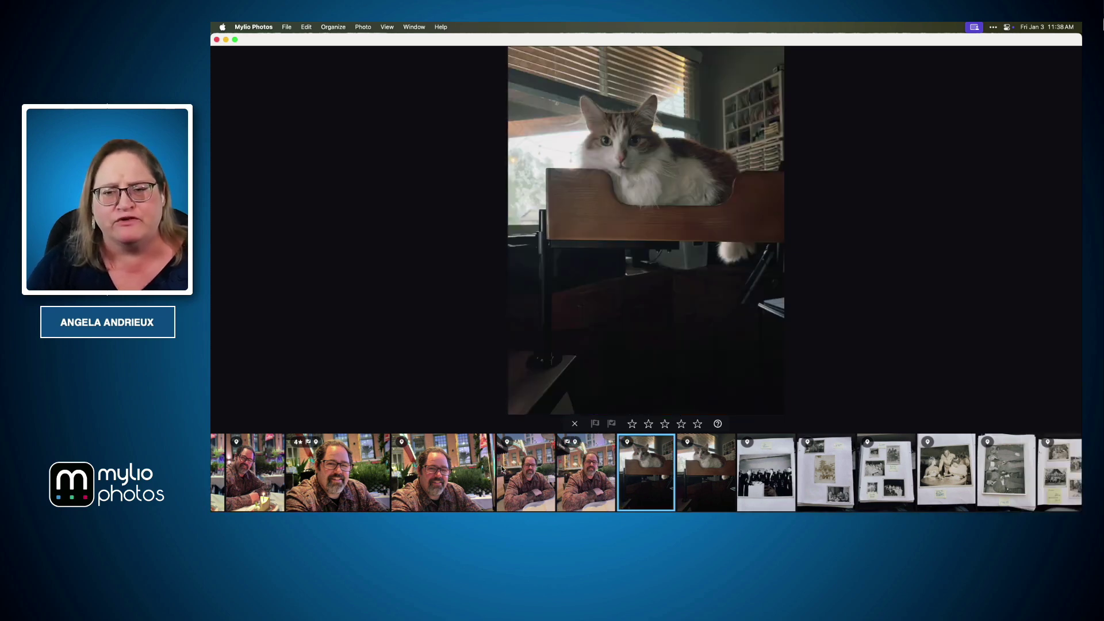
key(Right)
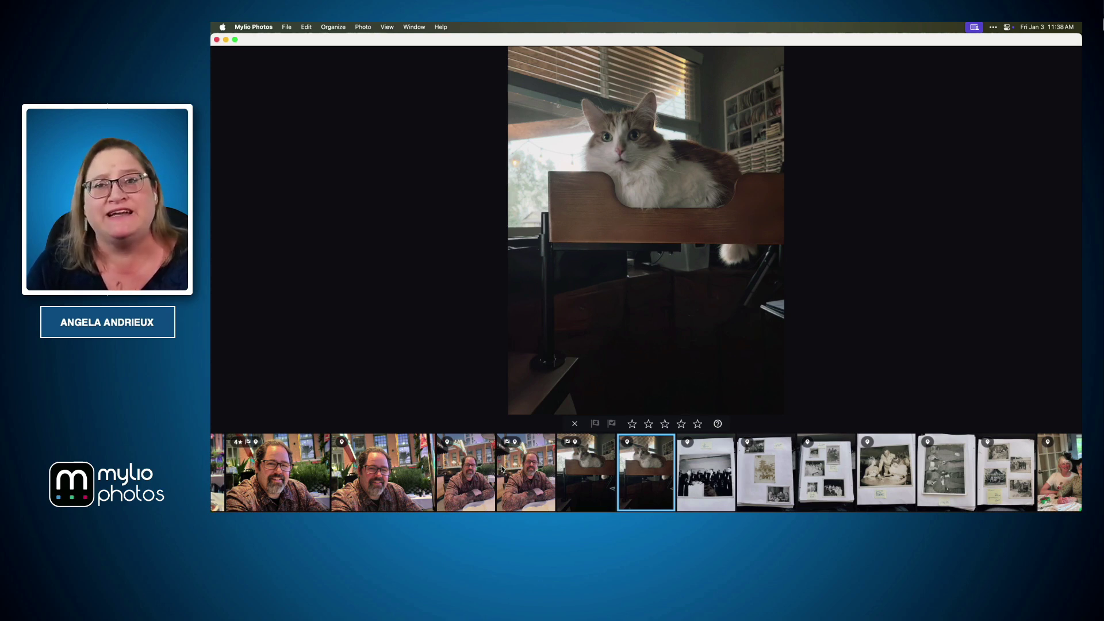
click(502, 469)
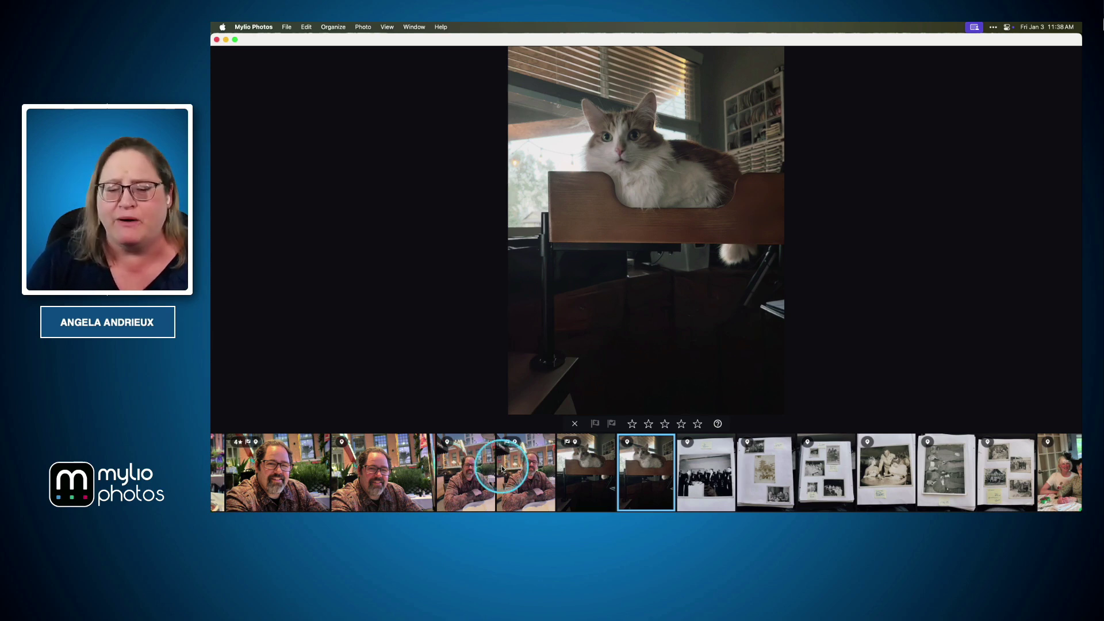
key(Escape)
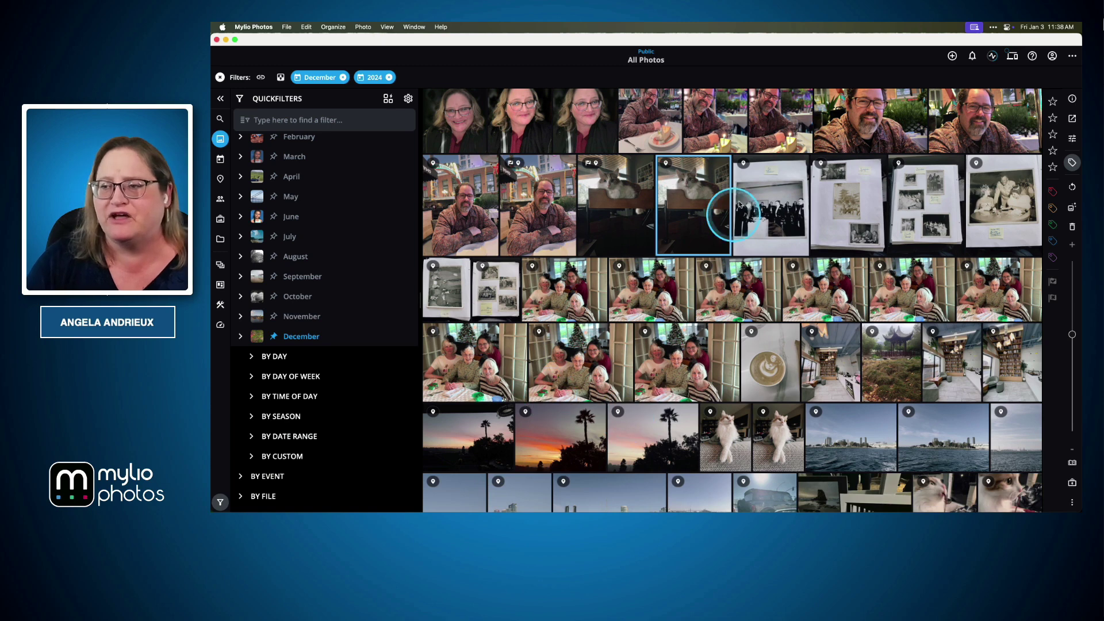
Step: Reopen QuickReview to view the flagged cat photo, and return to the December 2024 photo grid
click(1072, 57)
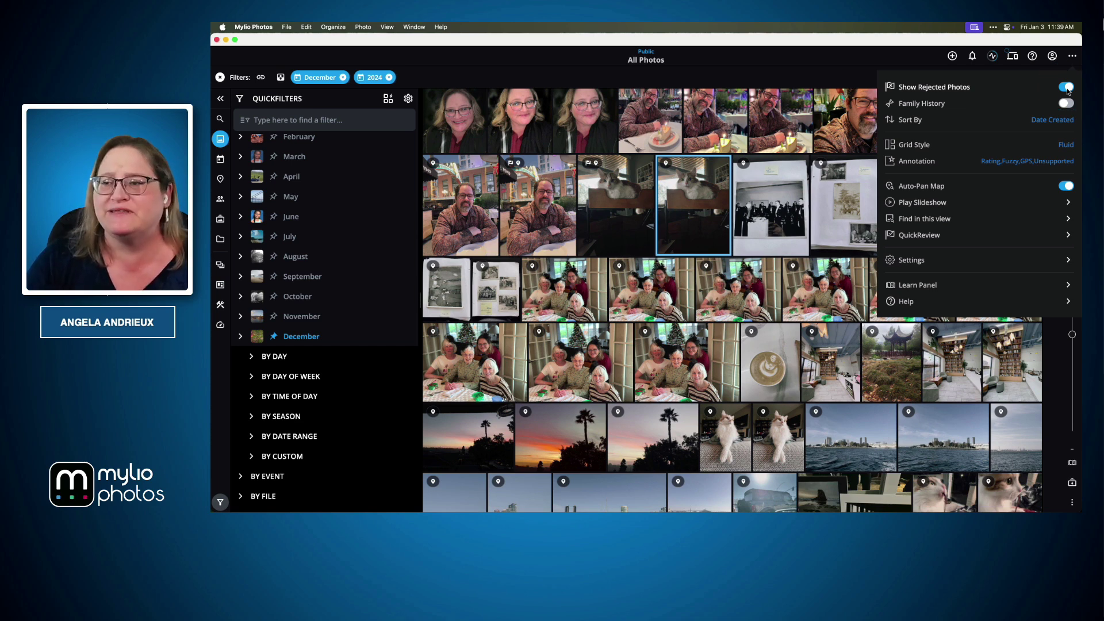
click(920, 236)
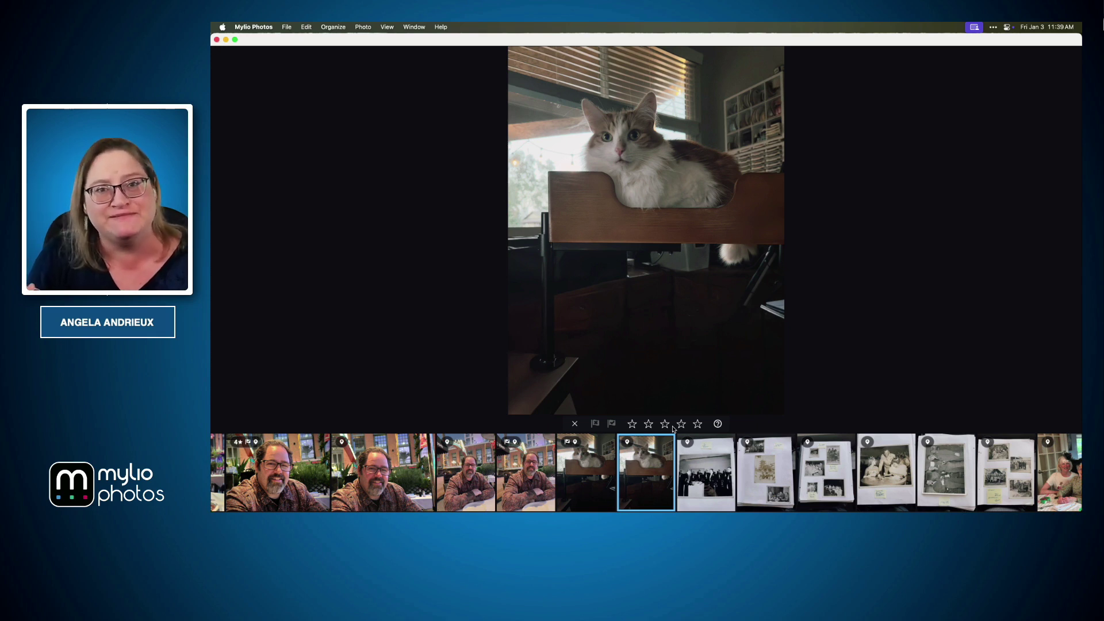
click(598, 468)
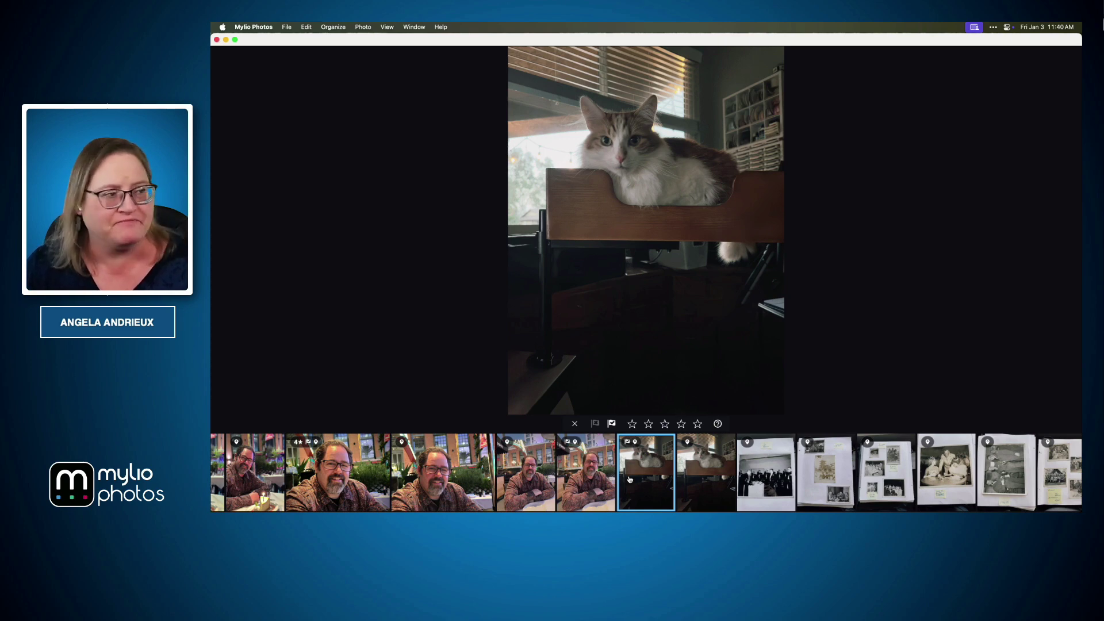
key(super+Tab)
key(Right)
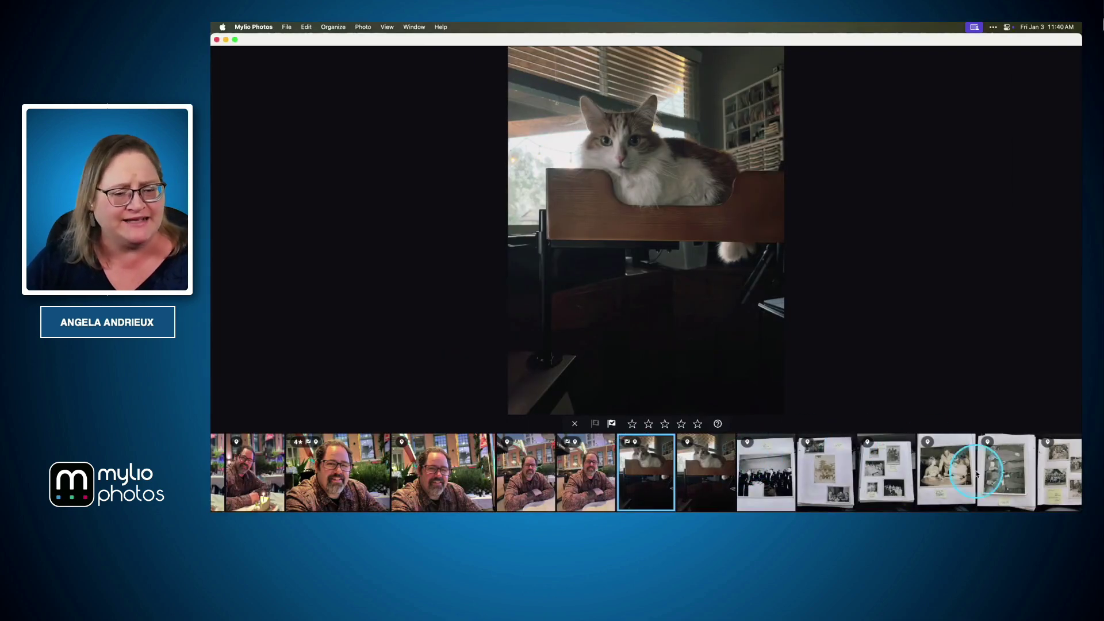
key(Escape)
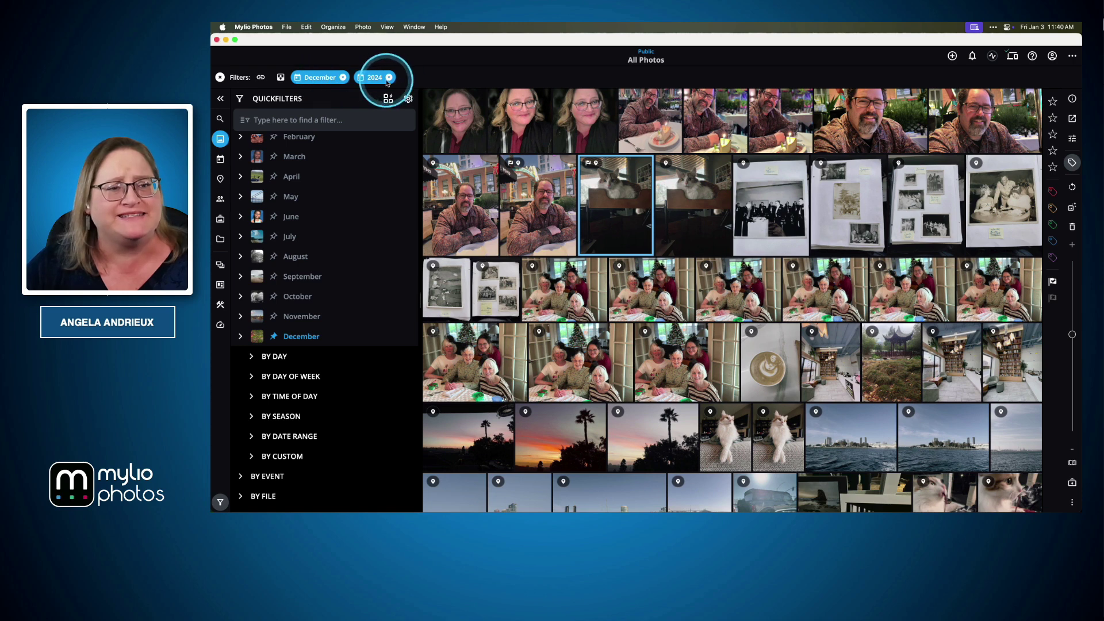
scroll(661, 264, down, 1)
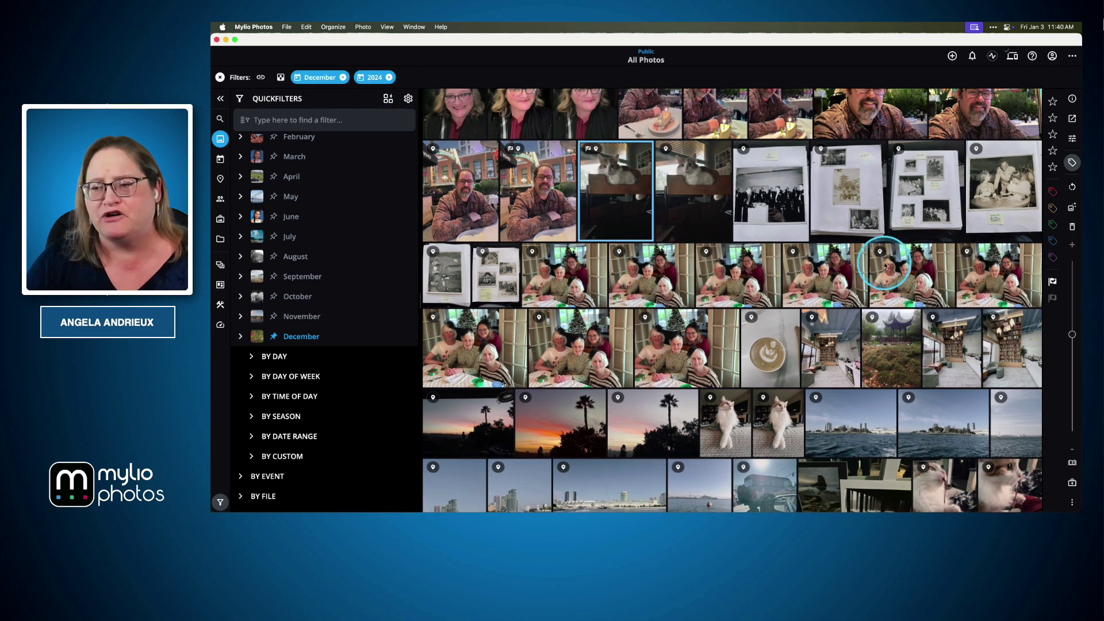
scroll(792, 227, up, 2)
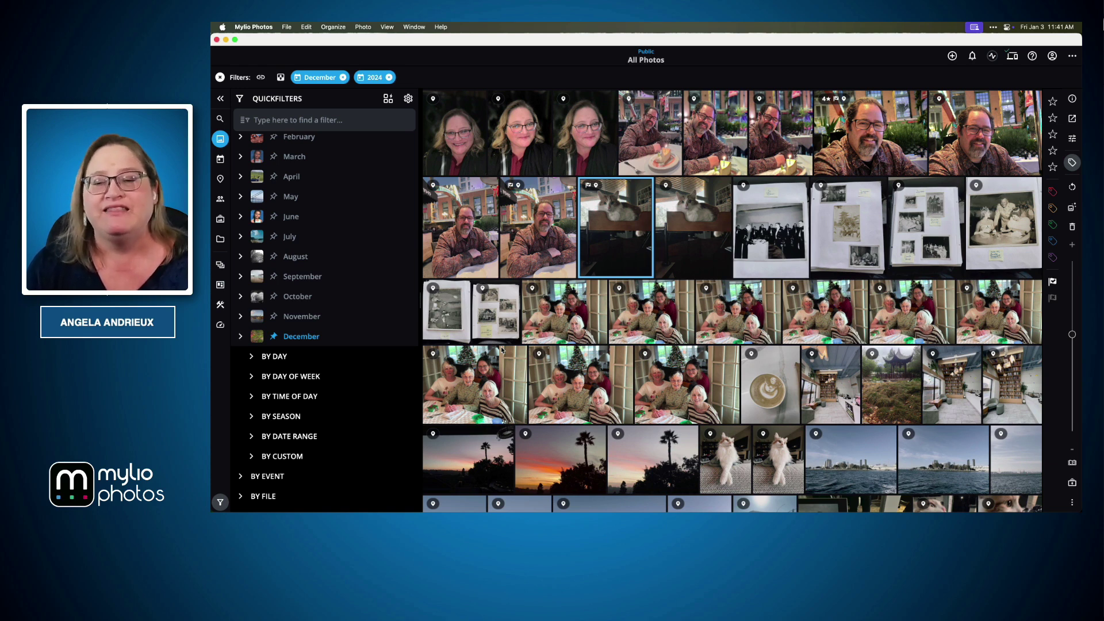
Step: Open Photo DeClutter and widen the time window for grouping similar photos to 5.0 seconds
click(221, 306)
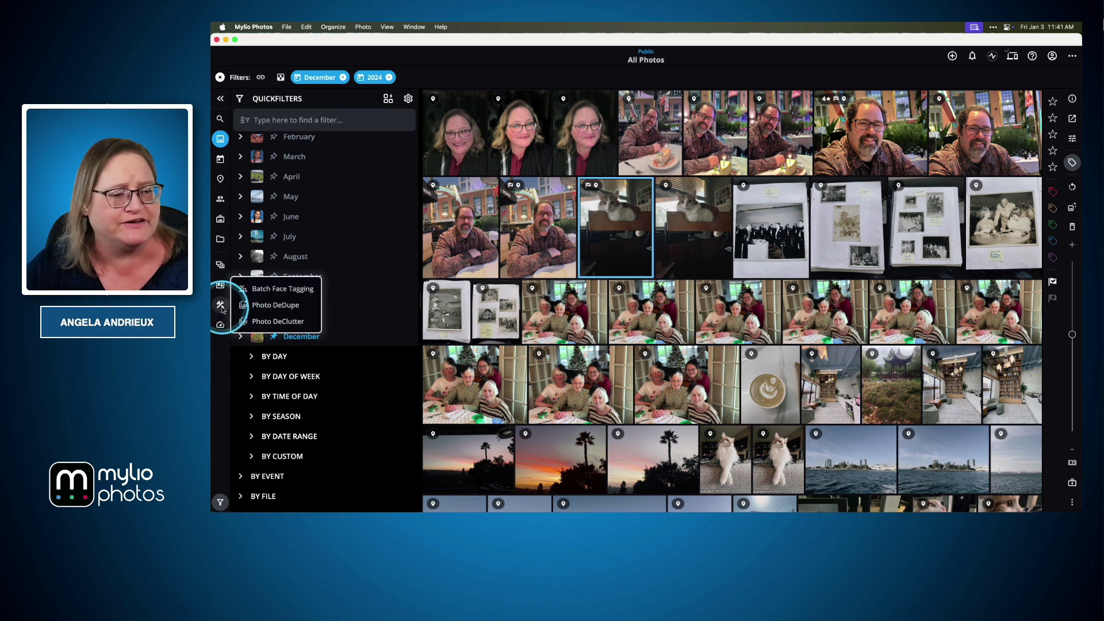
click(276, 321)
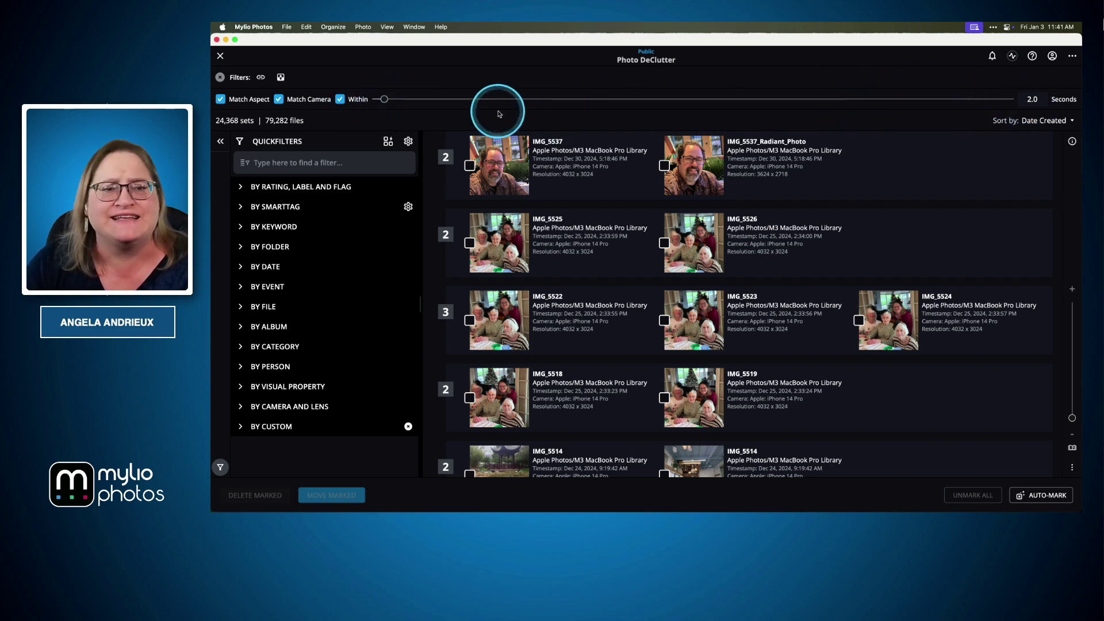
drag(384, 99, 402, 102)
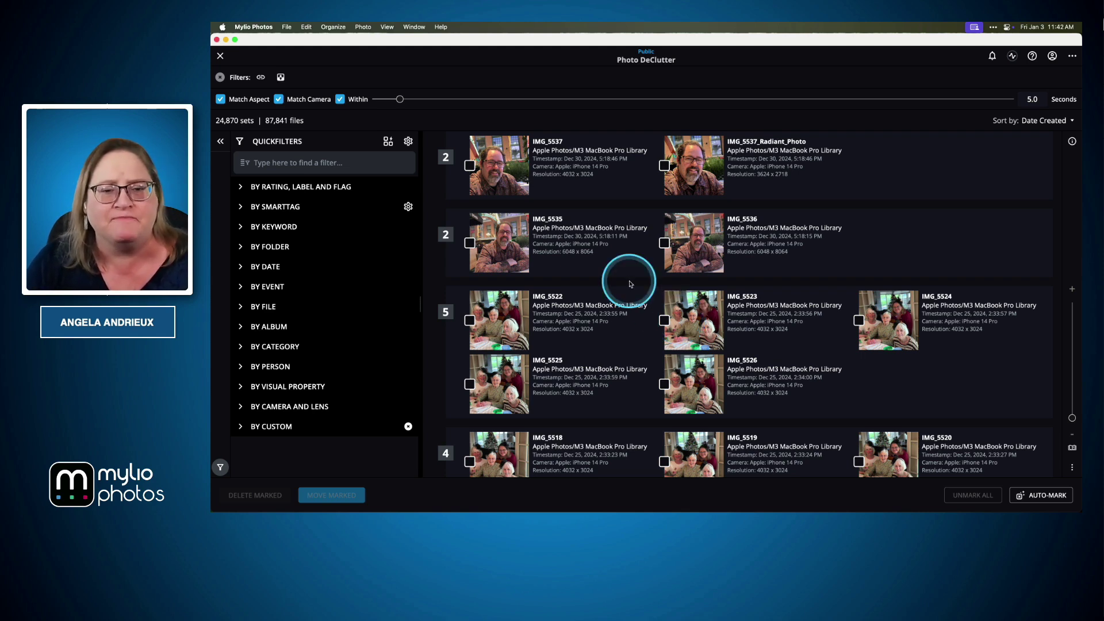
Step: Open the set with IMG_5535 and IMG_5536 and compare the two crossed-arms portraits at full size
scroll(515, 182, down, 2)
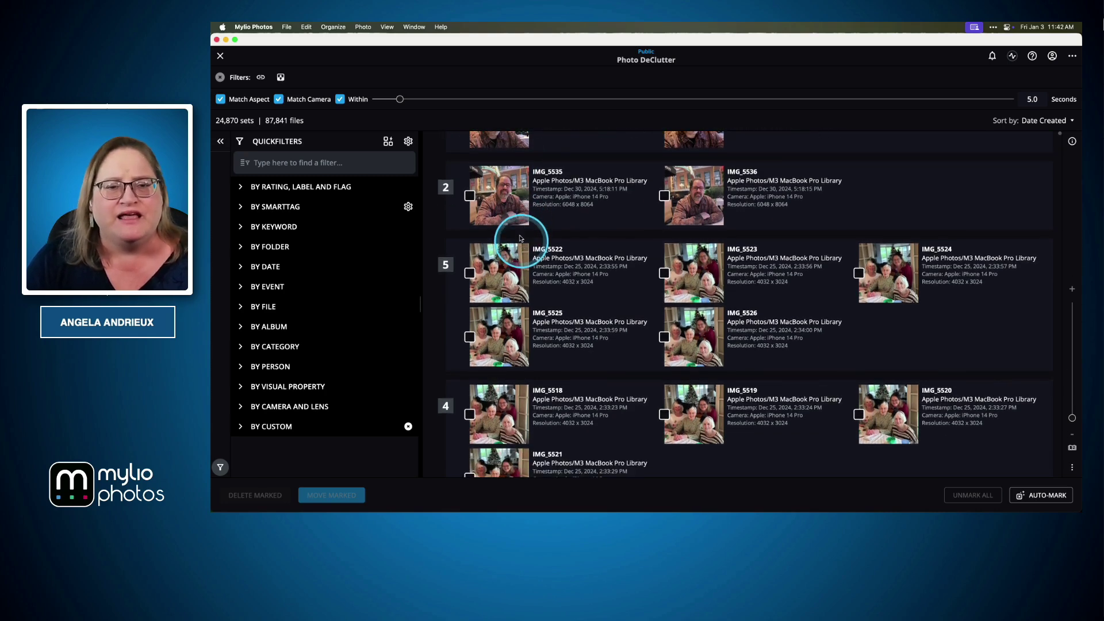
click(503, 196)
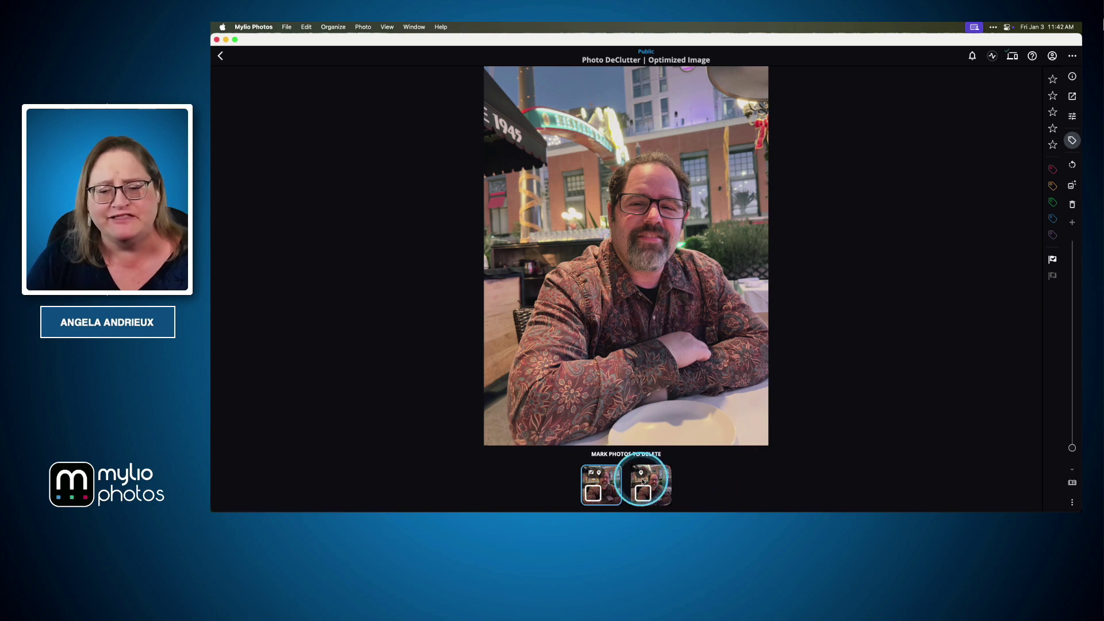
key(Right)
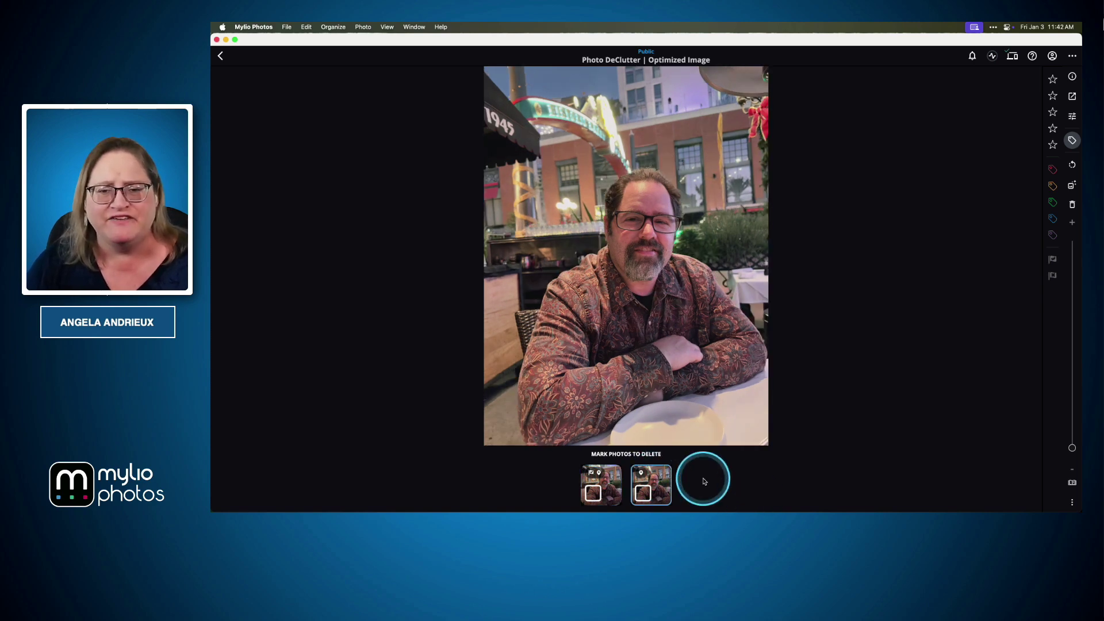
key(Left)
key(Right)
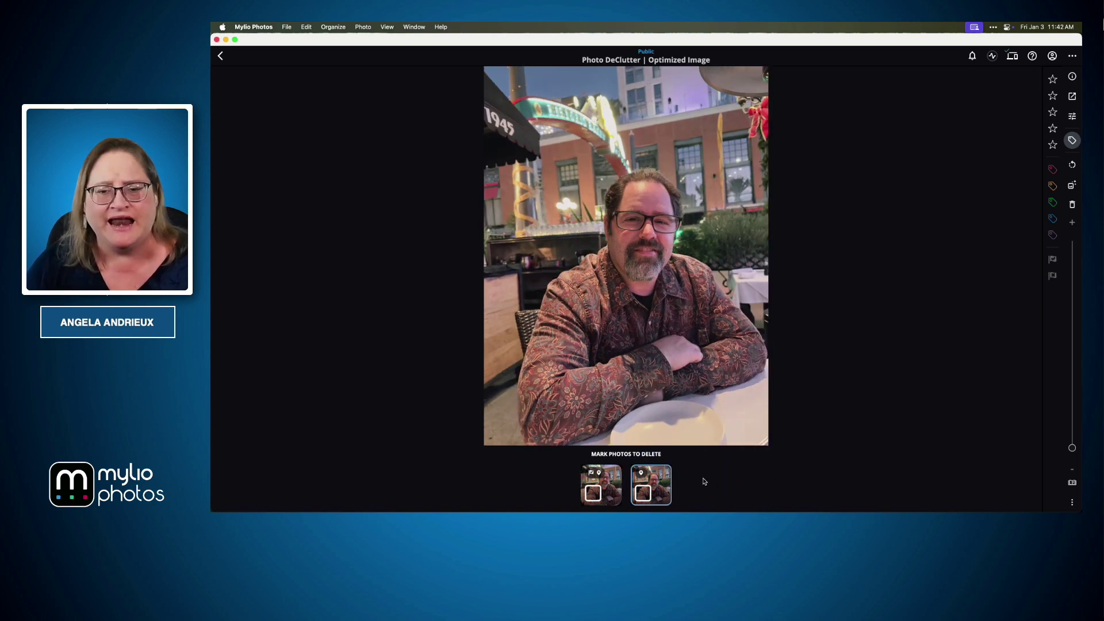
key(Left)
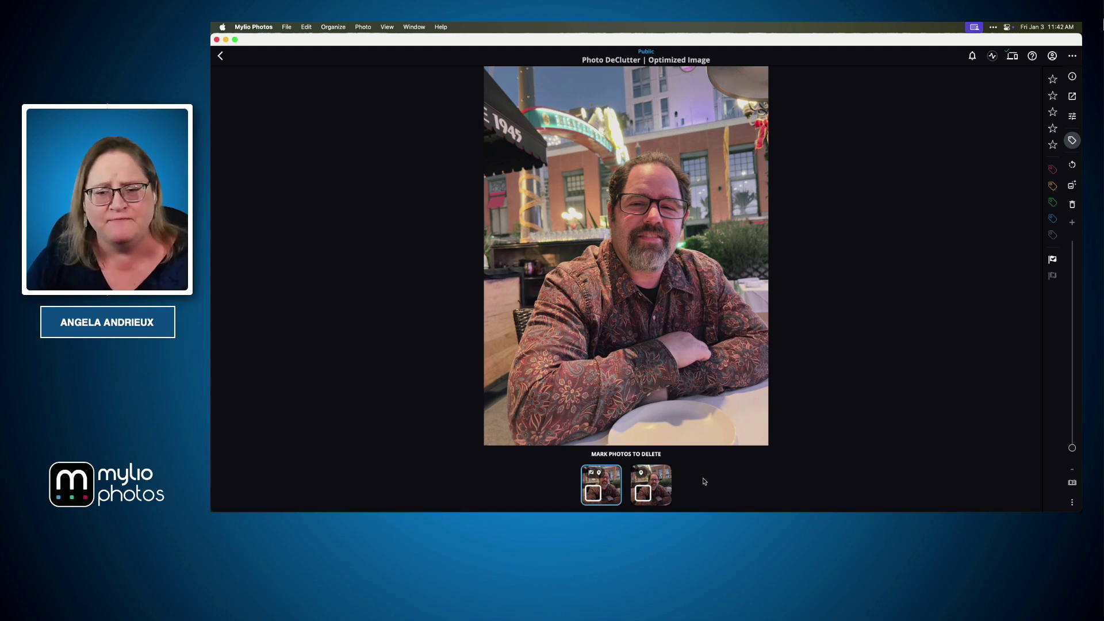
key(Right)
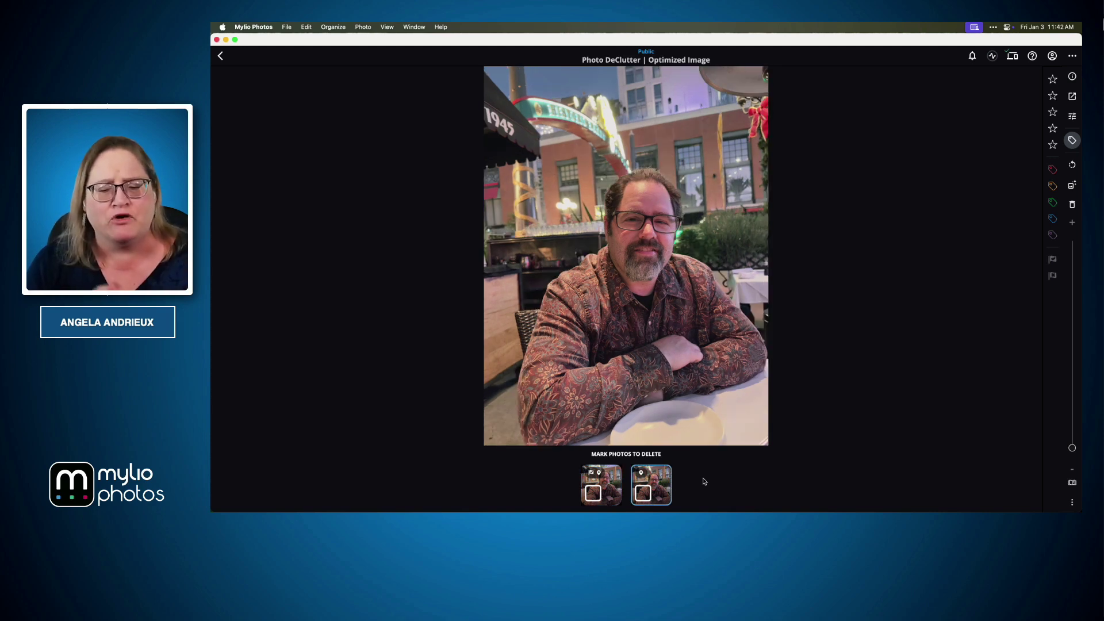
click(595, 488)
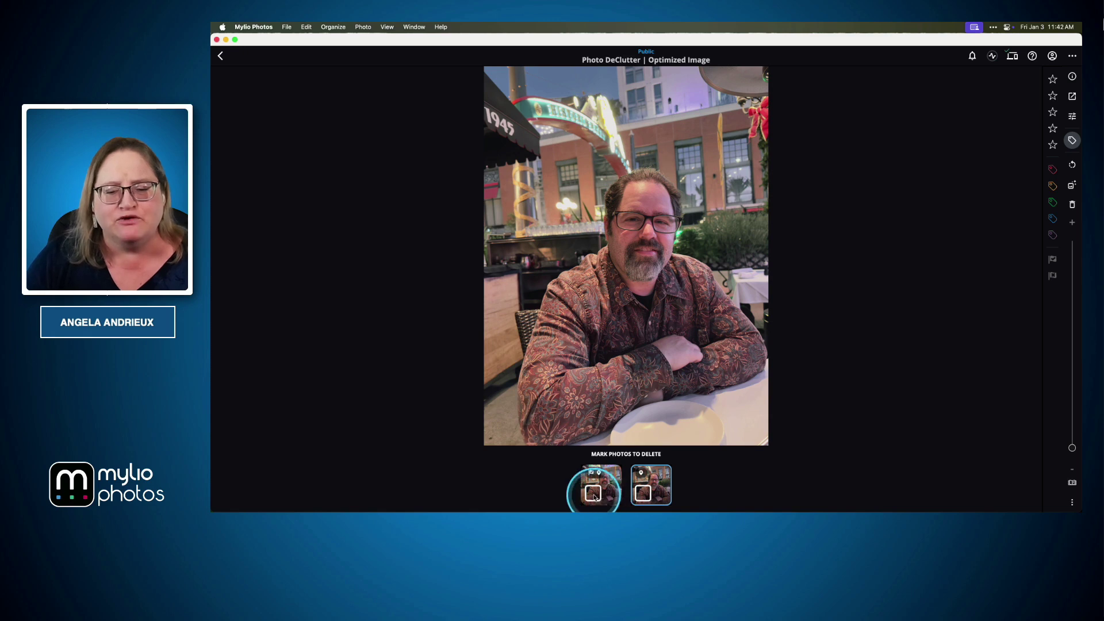
click(301, 492)
Step: Open the five-photo set IMG_5522 to IMG_5526 and compare the Christmas table group shots one by one
click(523, 460)
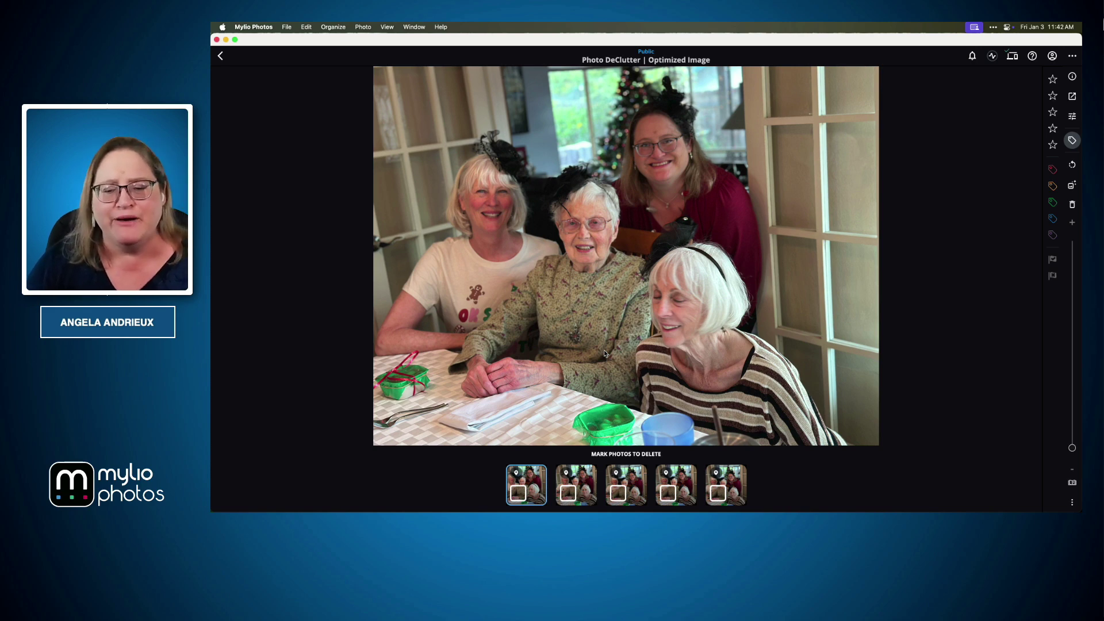
key(Right)
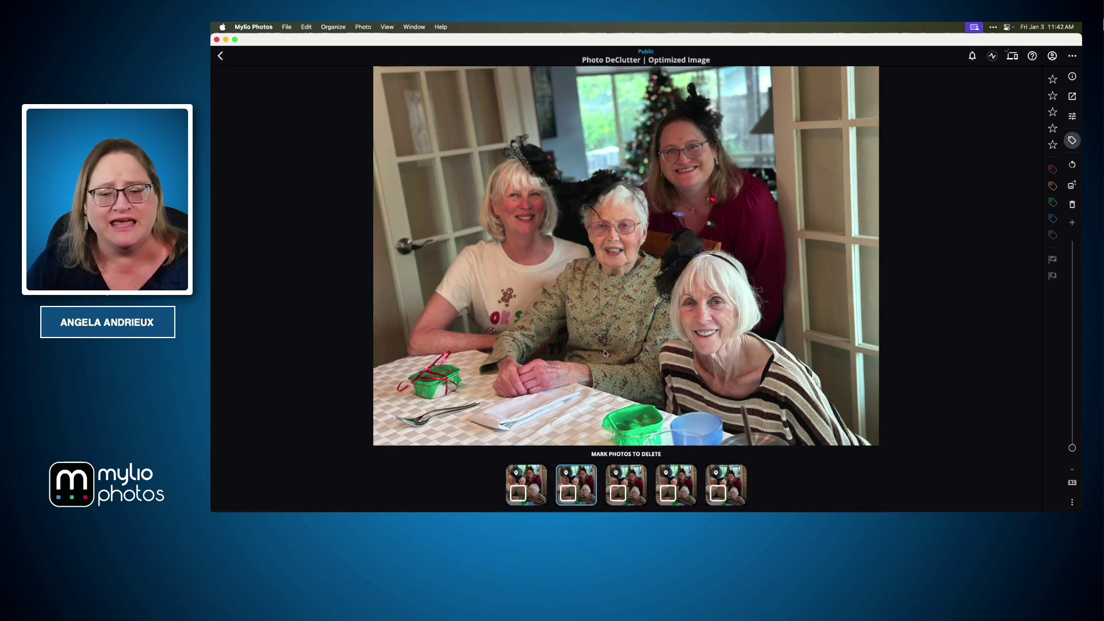
key(Right)
key(Right)
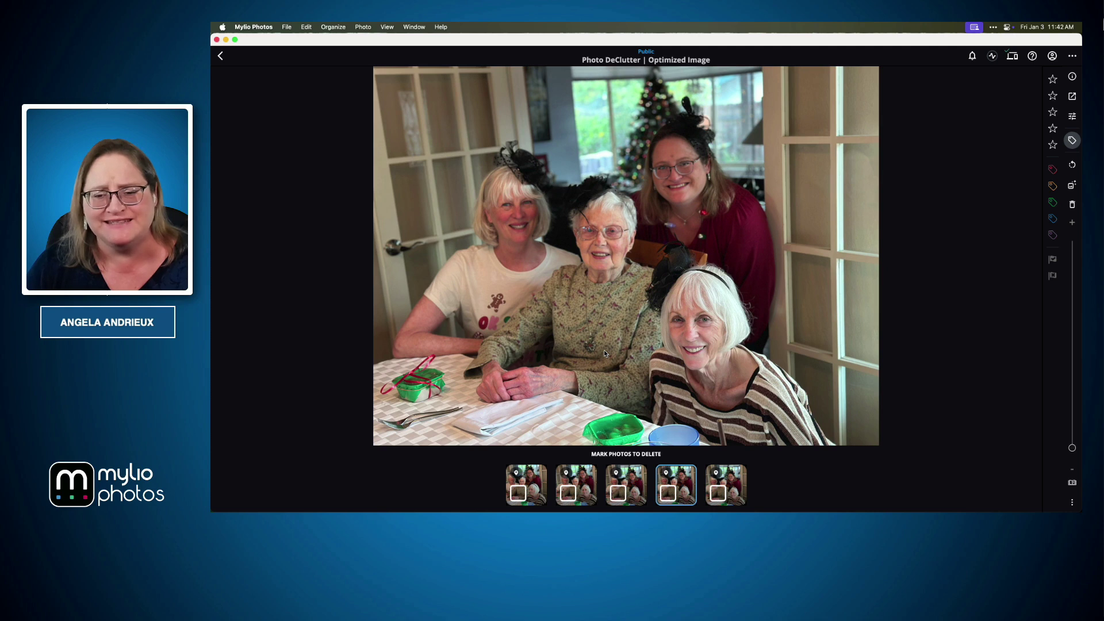
key(Right)
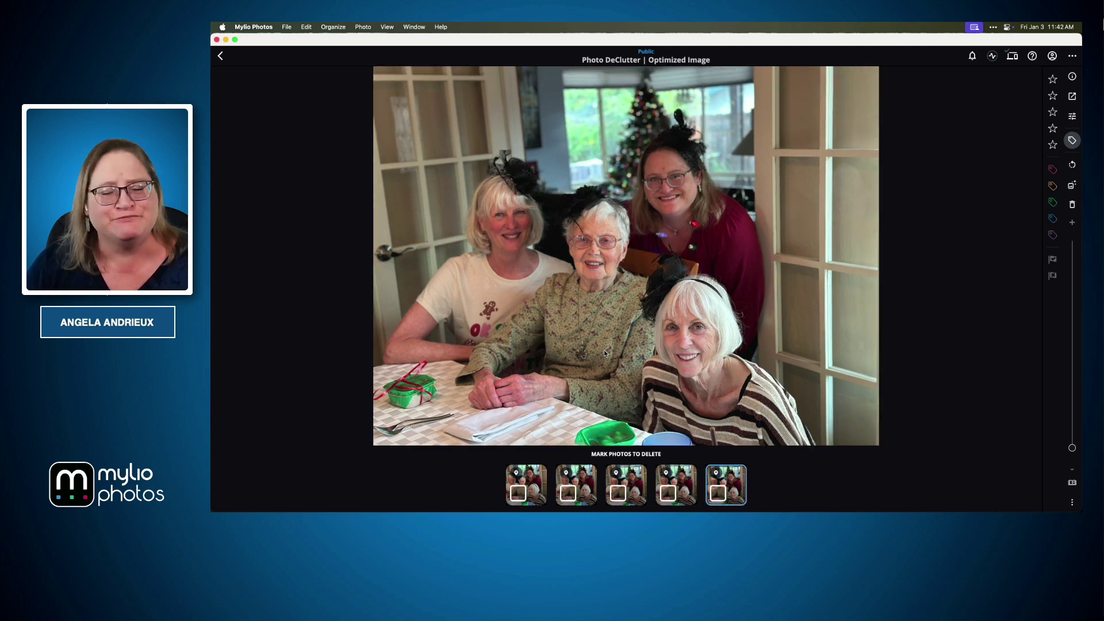
key(Left)
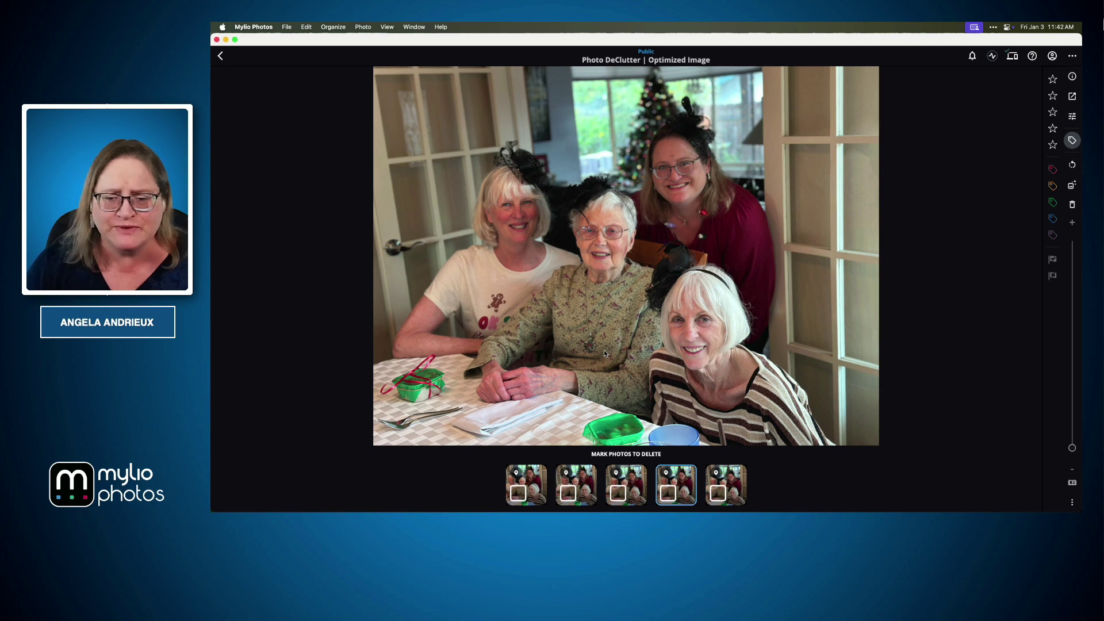
Step: Mark IMG_5524 and IMG_5523 for deletion in the five-photo Christmas table set
key(Left)
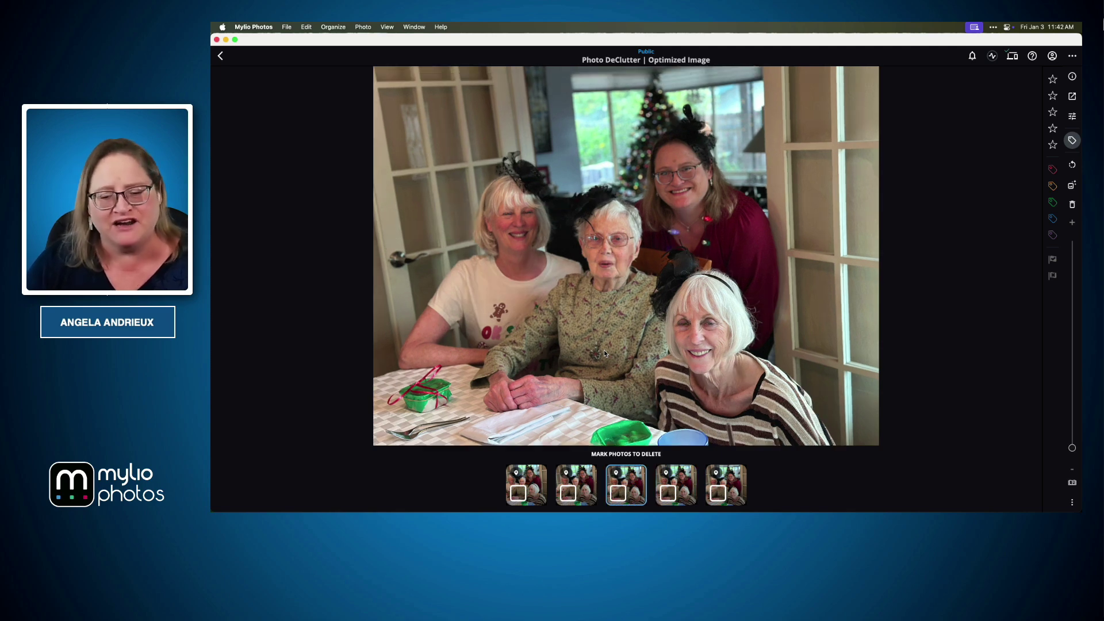
click(618, 494)
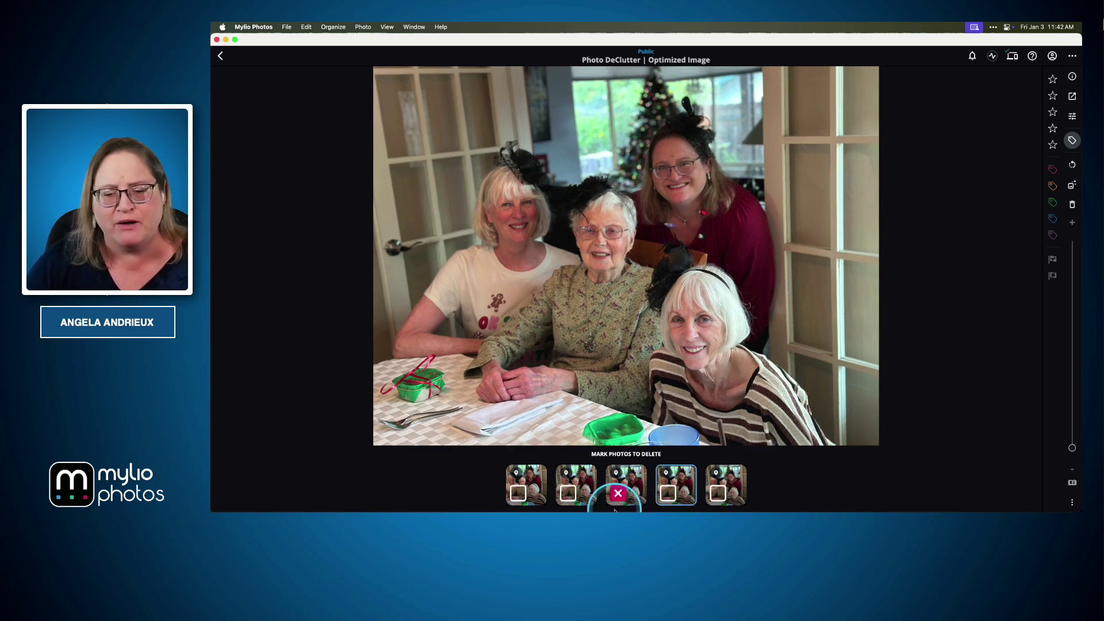
key(Left)
key(Left)
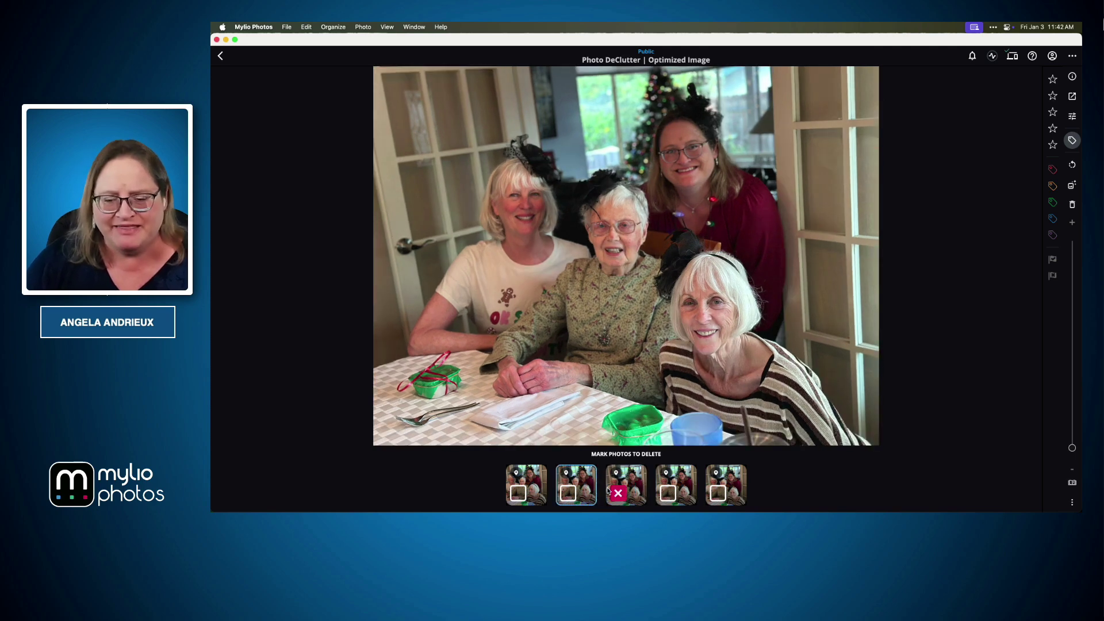
click(569, 495)
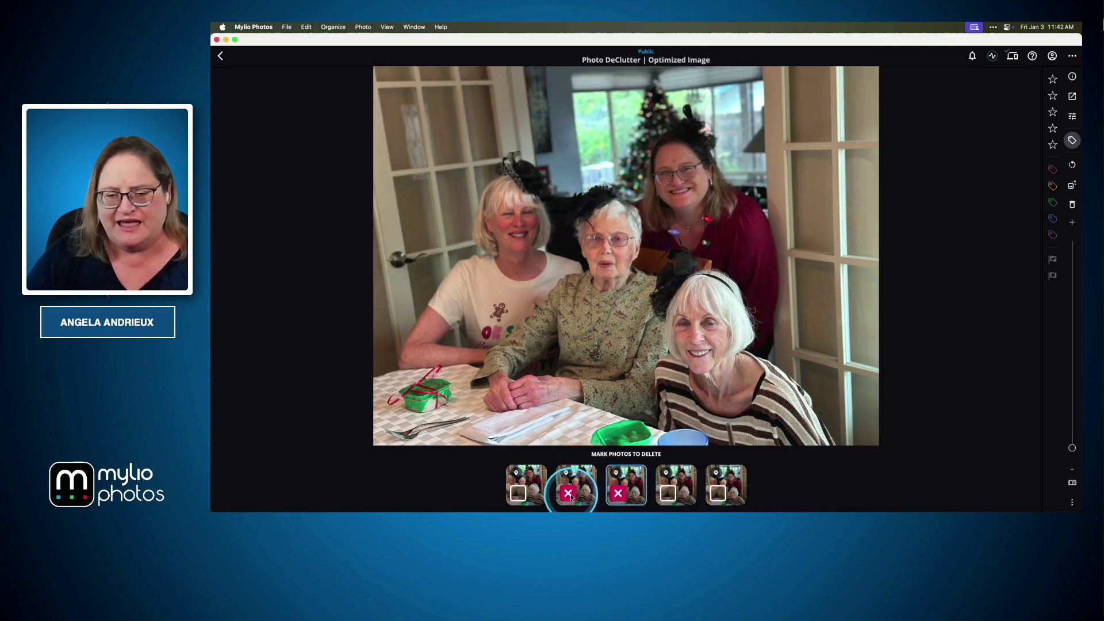
Step: Compare the remaining shots in the five-photo set, mark IMG_5522 for deletion, and return to the list of sets
key(Left)
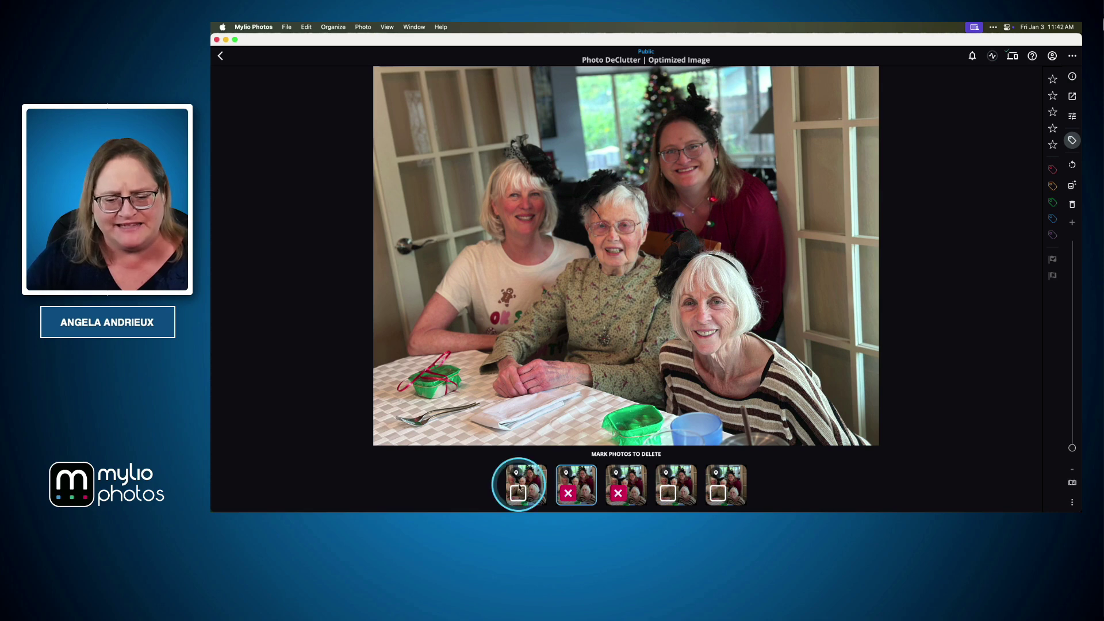
key(Right)
key(Right)
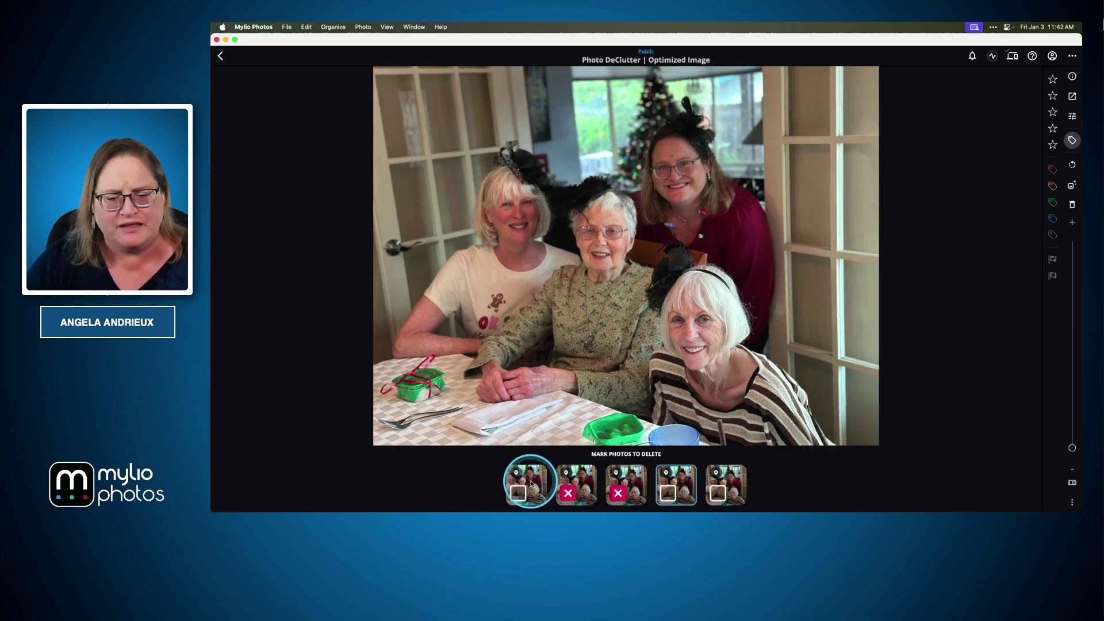
click(529, 483)
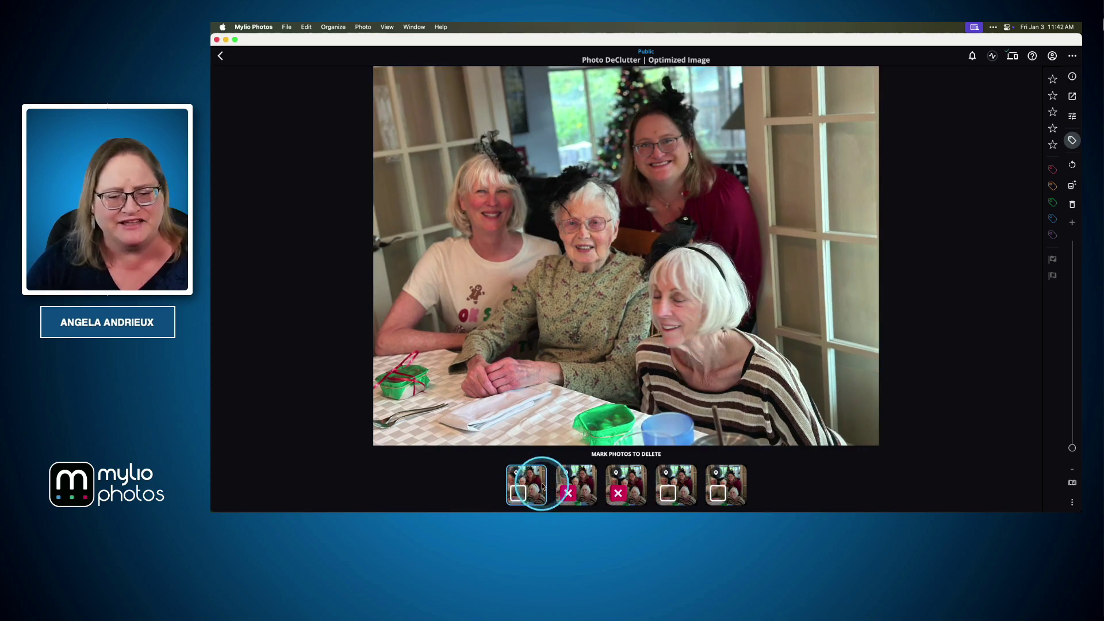
click(522, 492)
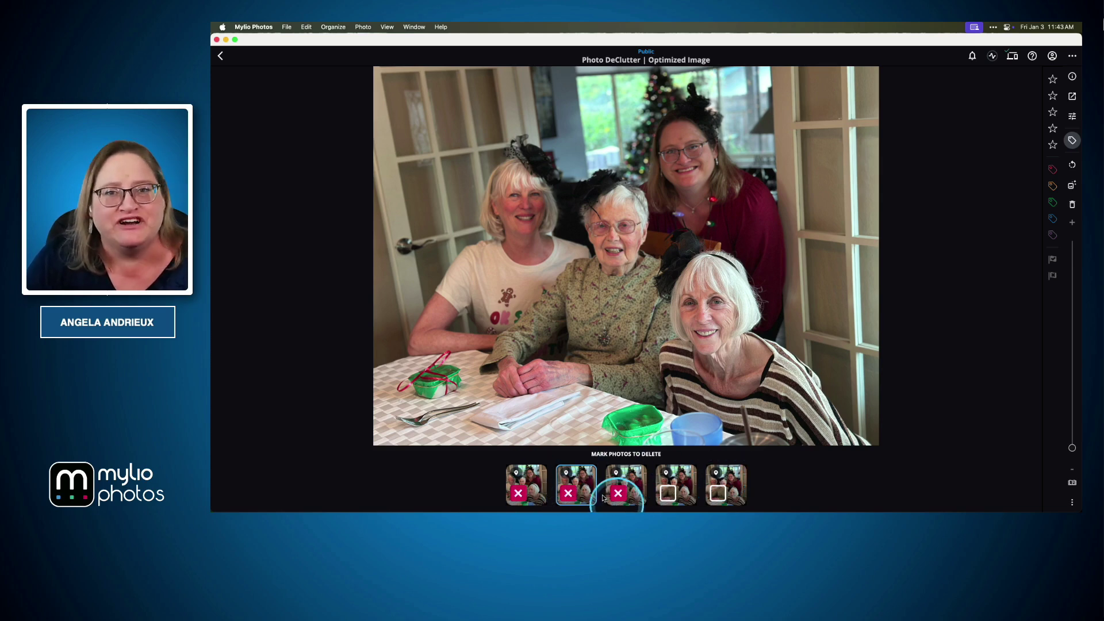
click(220, 55)
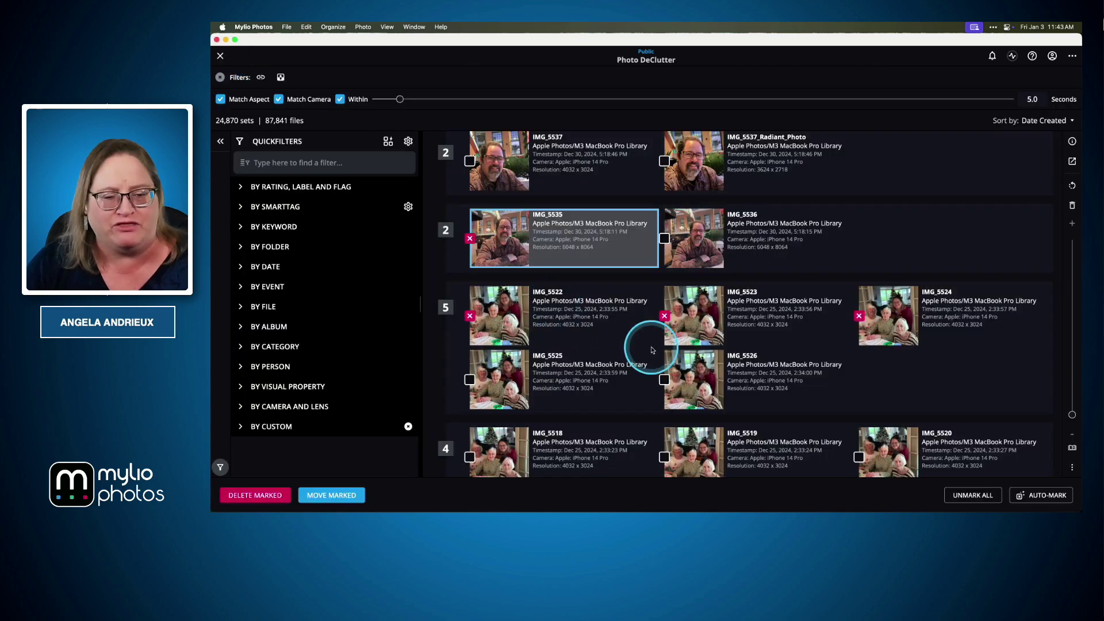
Step: Open the four-photo set IMG_5518 to IMG_5521 at full size and mark IMG_5518 for deletion
scroll(652, 350, down, 3)
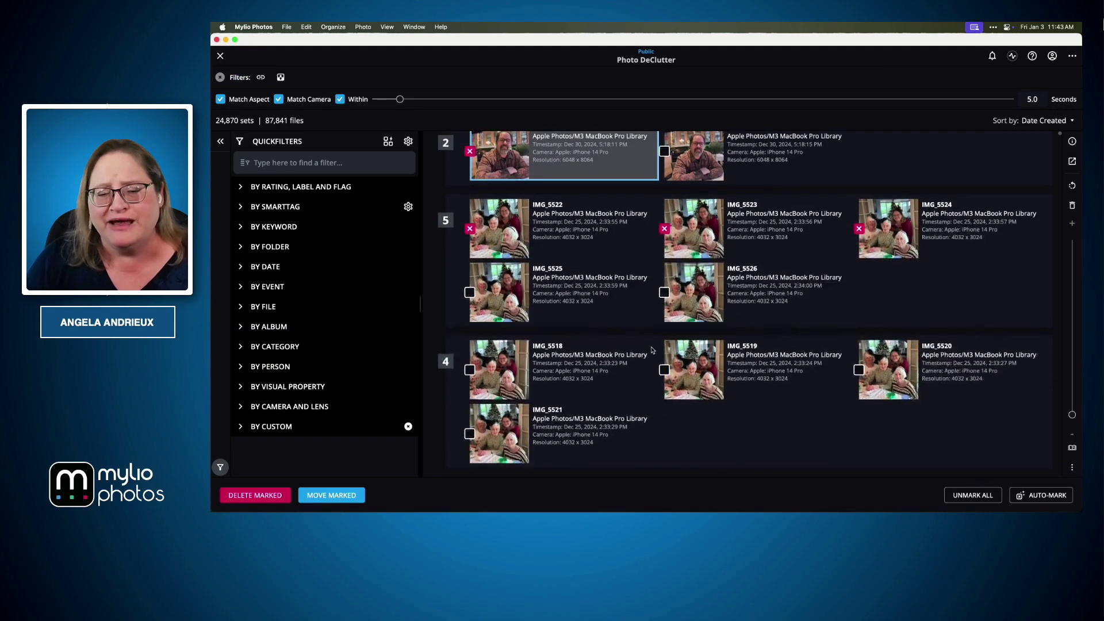
scroll(652, 349, down, 2)
click(554, 320)
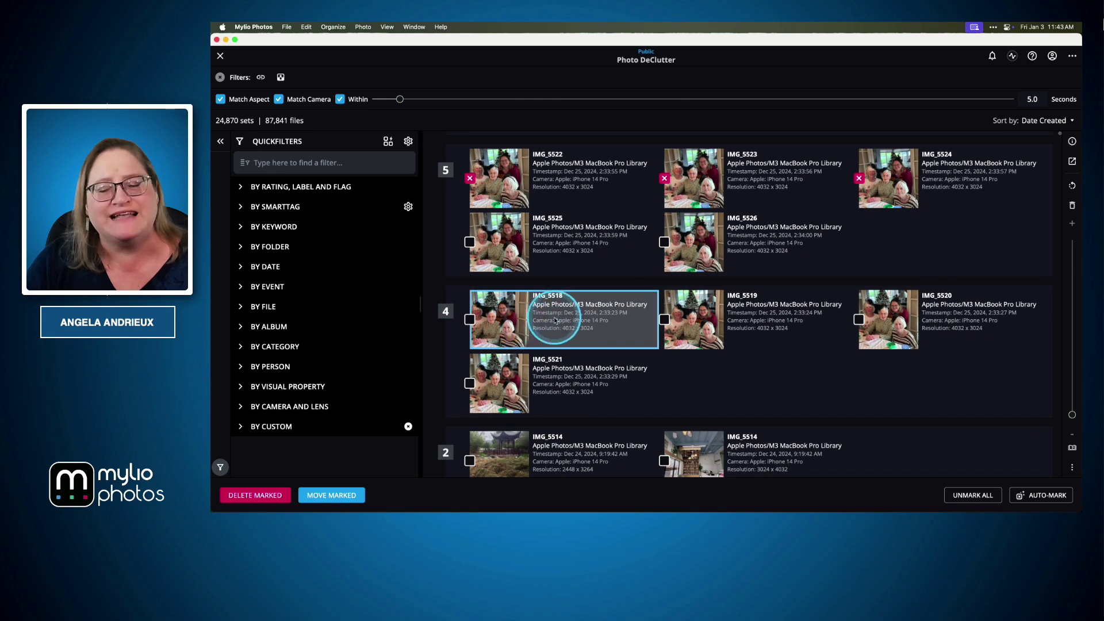
double_click(512, 323)
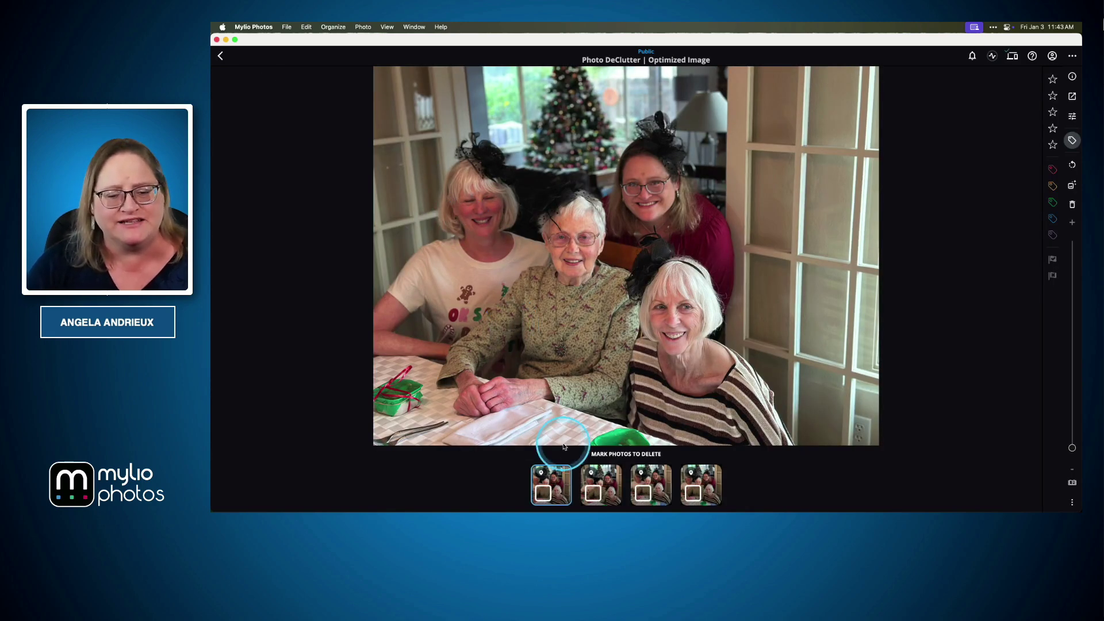
click(543, 493)
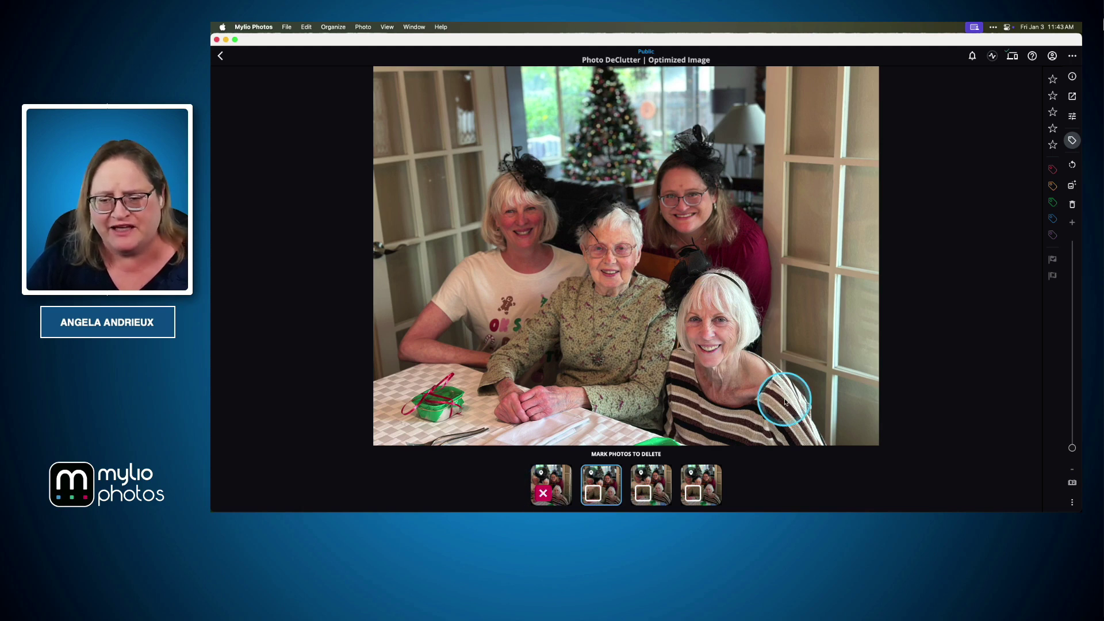
Step: Mark IMG_5520 and IMG_5521 for deletion, leaving IMG_5519 unmarked, and return to the list of sets
key(Right)
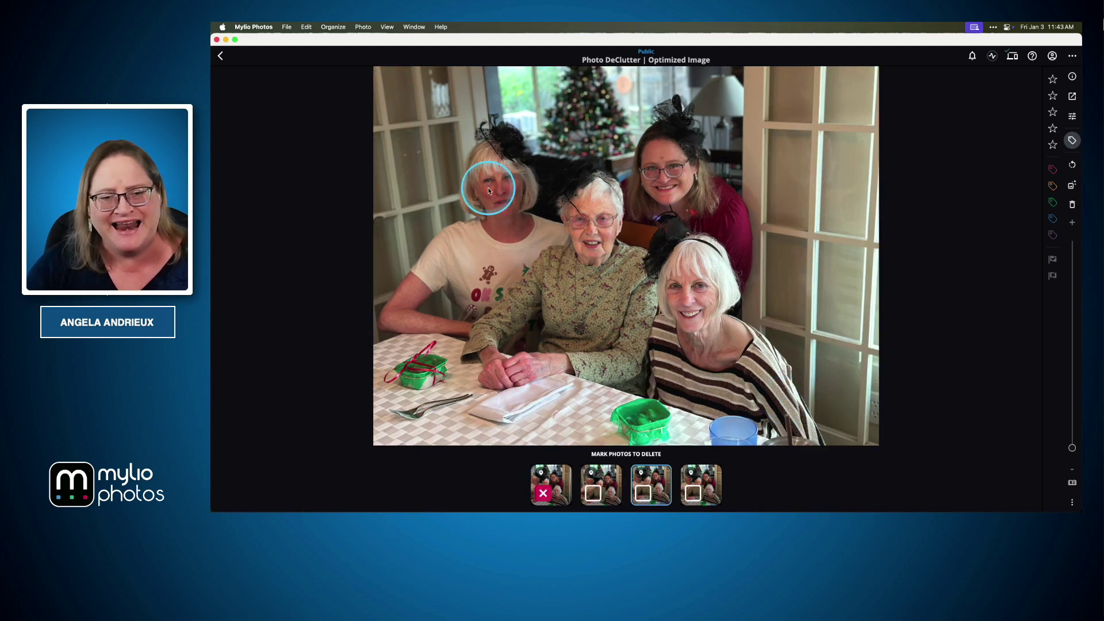
click(643, 493)
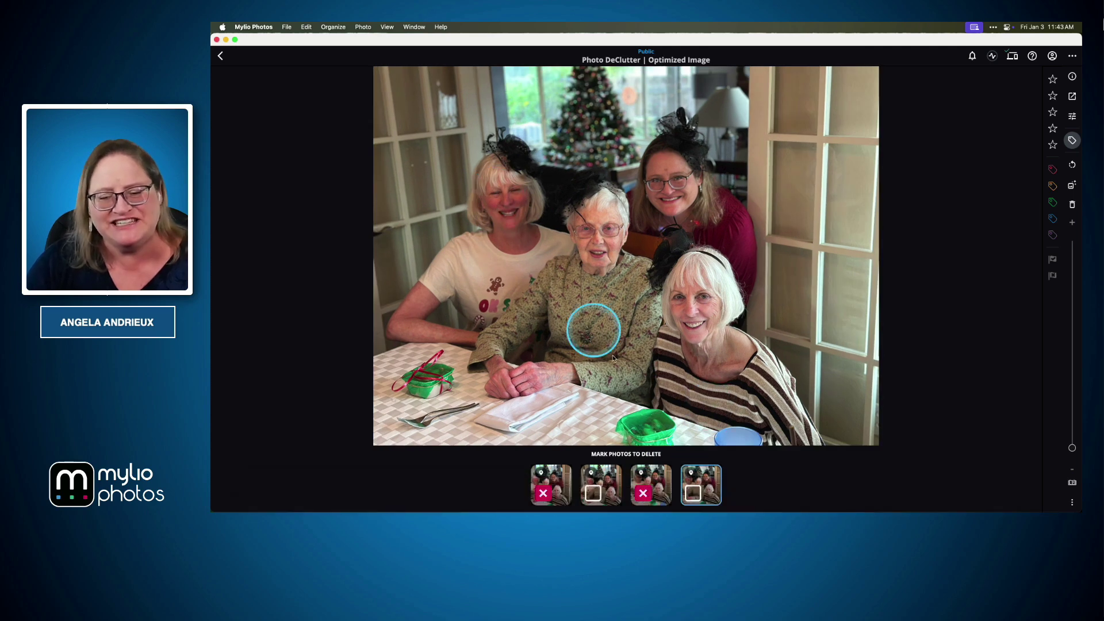
click(692, 493)
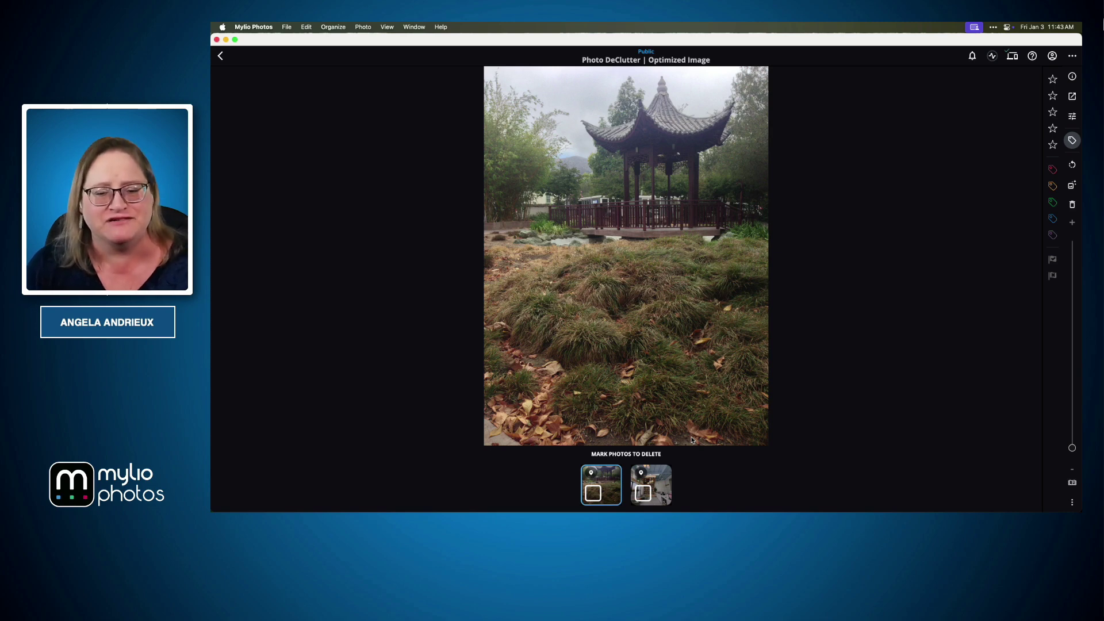
click(222, 57)
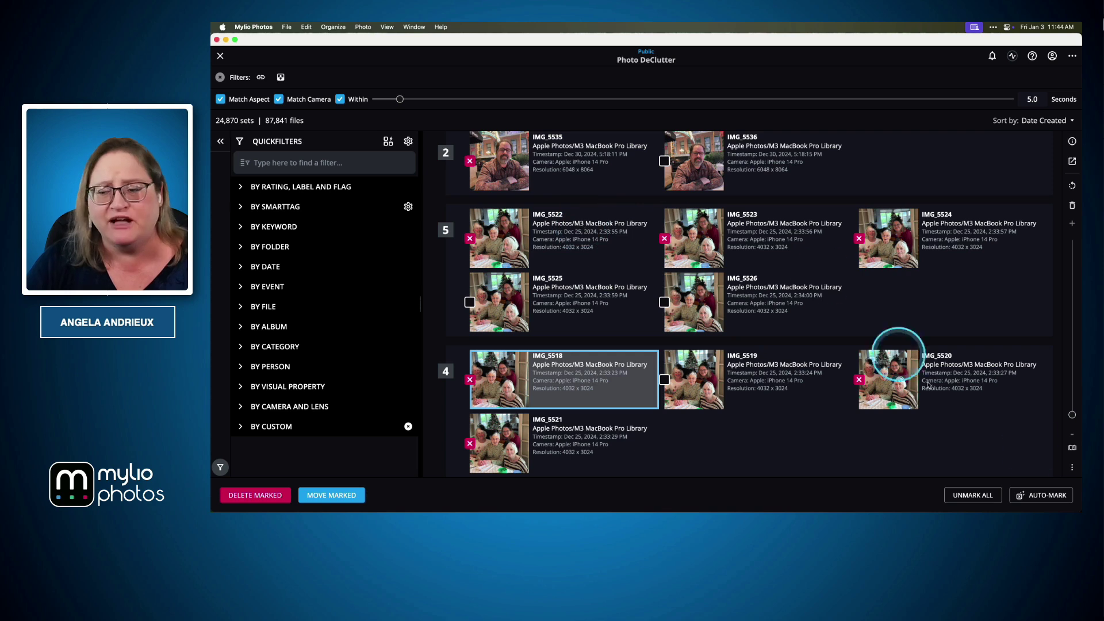
Step: Select all the checked photos across the Photo DeClutter sets
click(1072, 467)
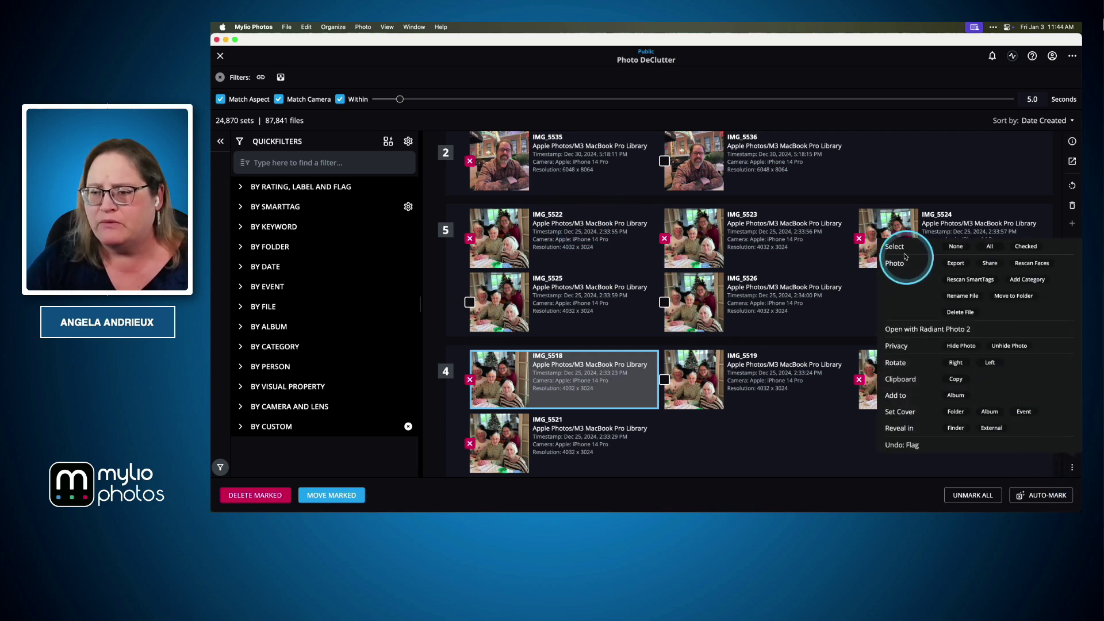
click(1026, 249)
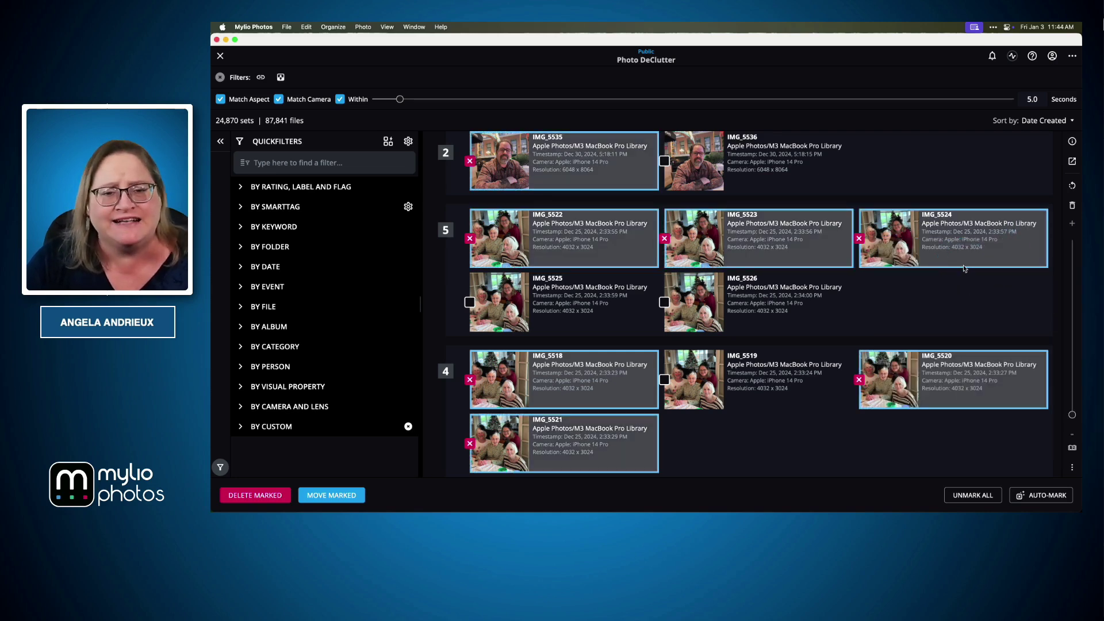
click(345, 28)
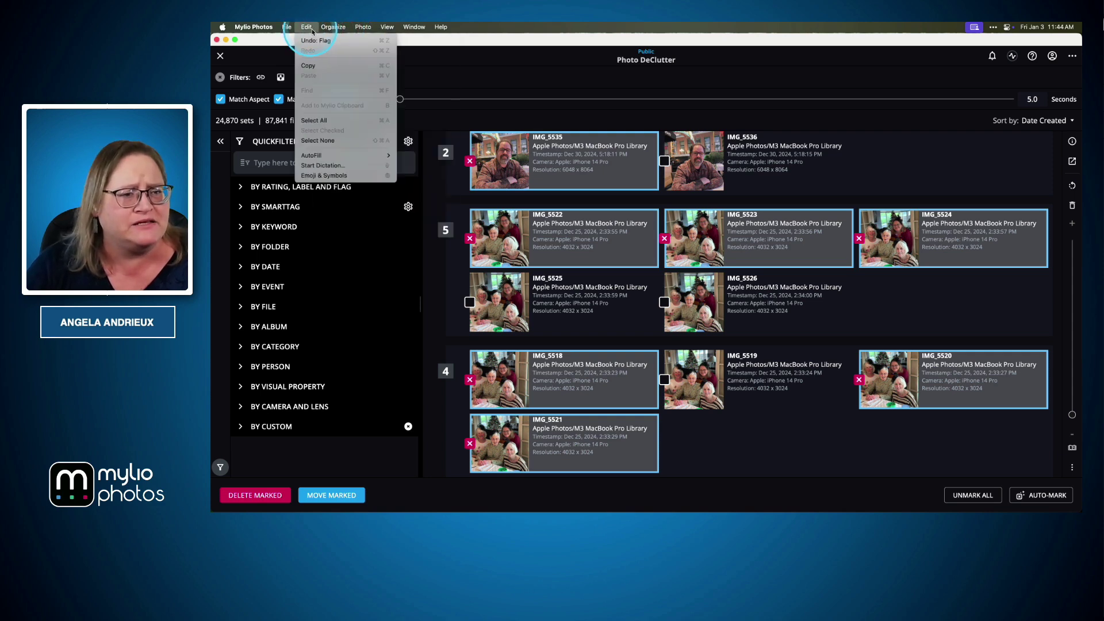
click(361, 28)
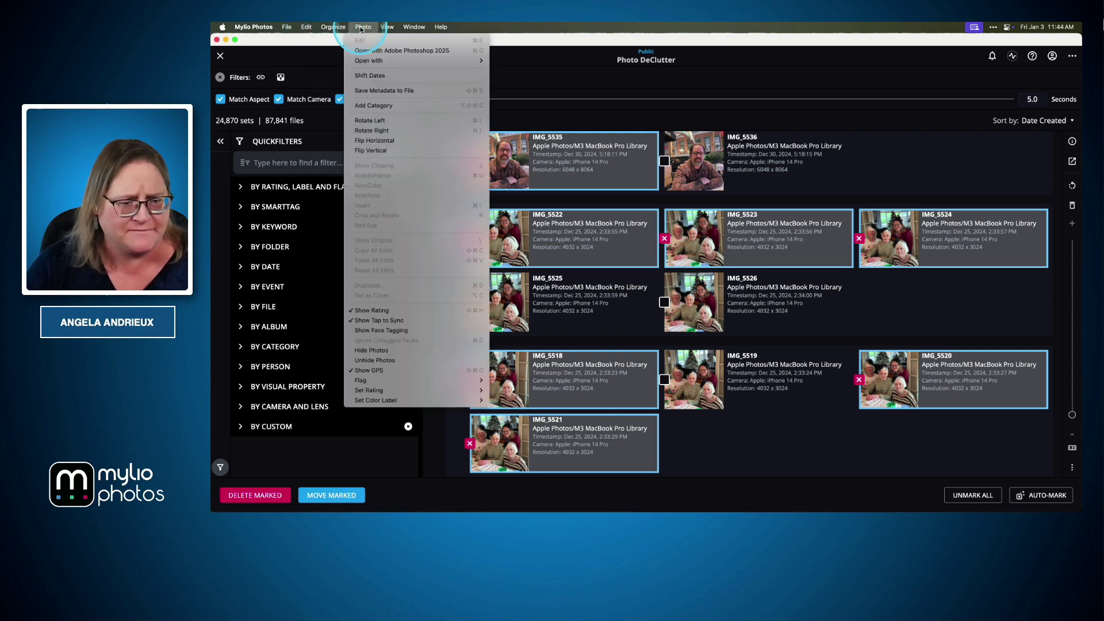
click(332, 26)
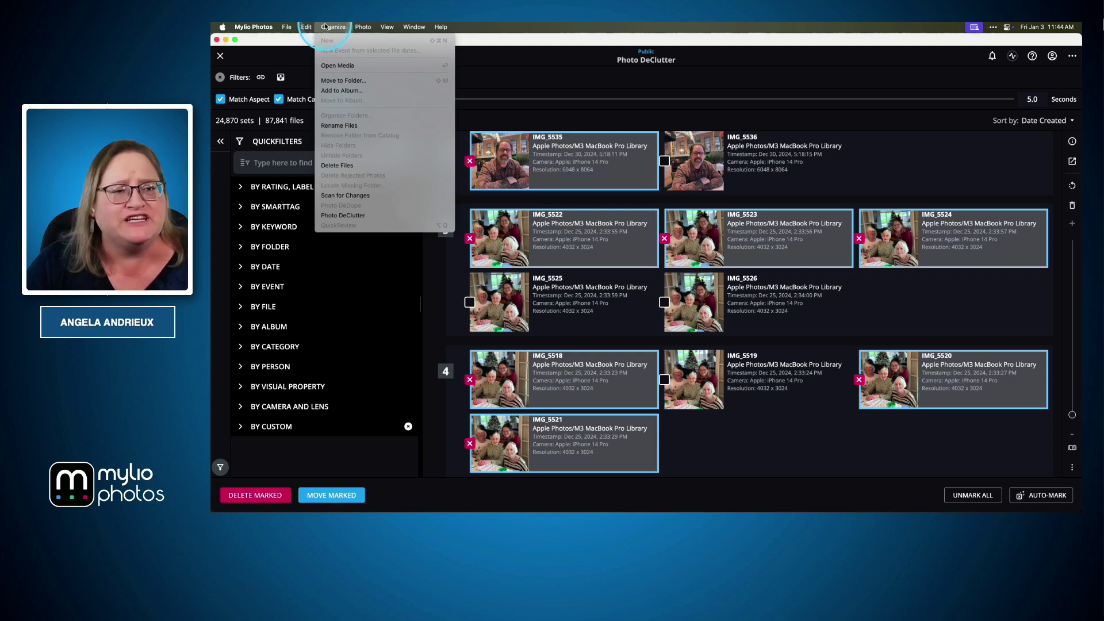
click(309, 27)
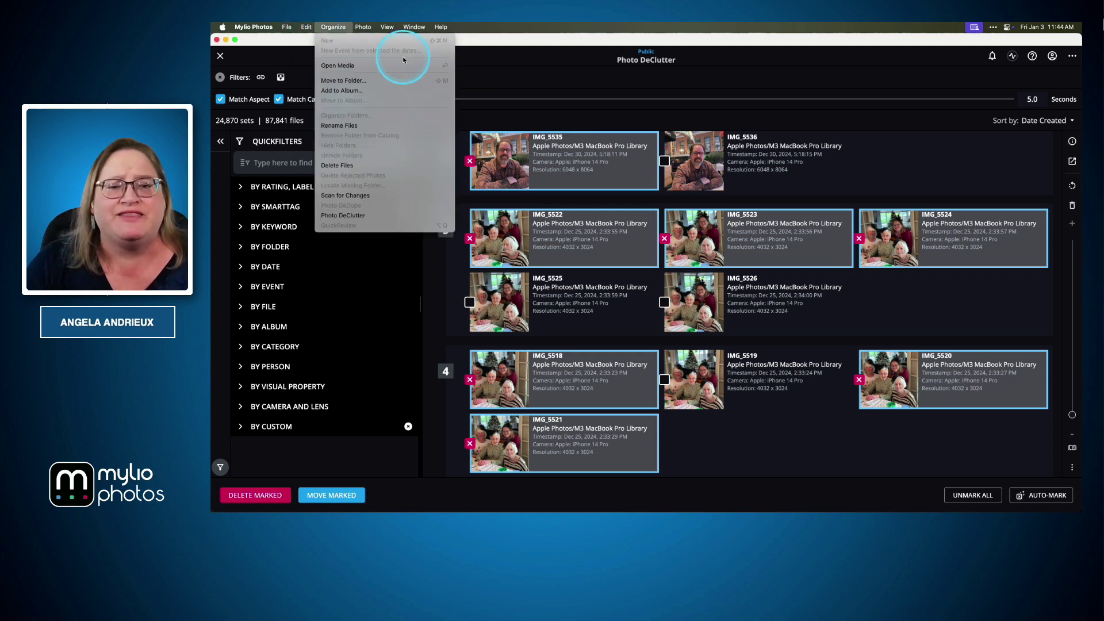
click(493, 92)
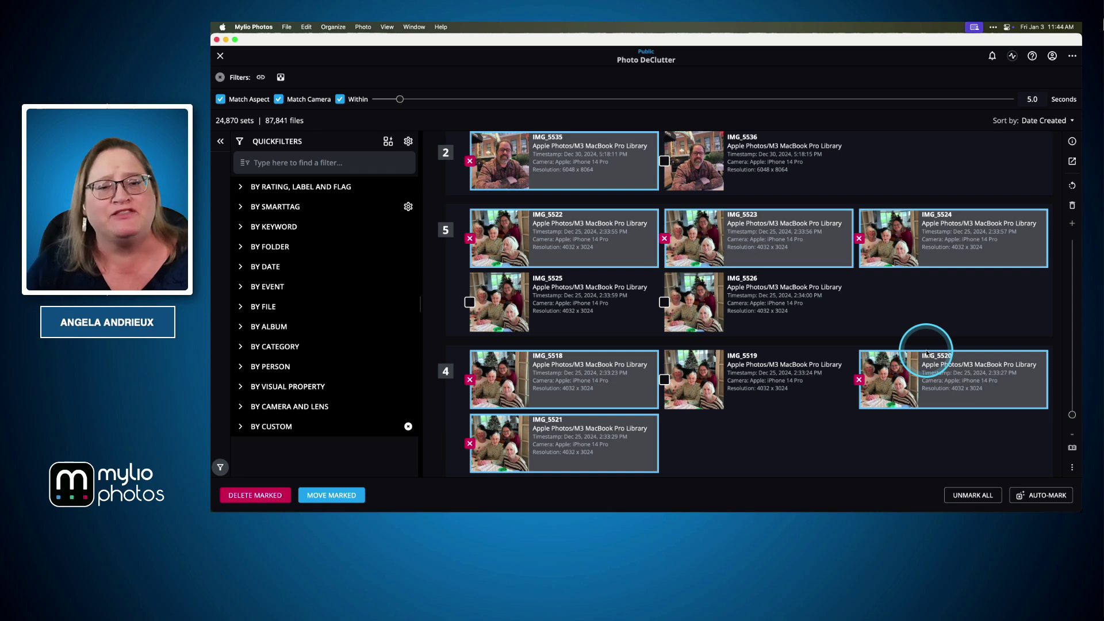
Step: Unmark portrait IMG_5535 to keep it, and delete the photos still marked in Photo DeClutter
click(469, 162)
click(750, 151)
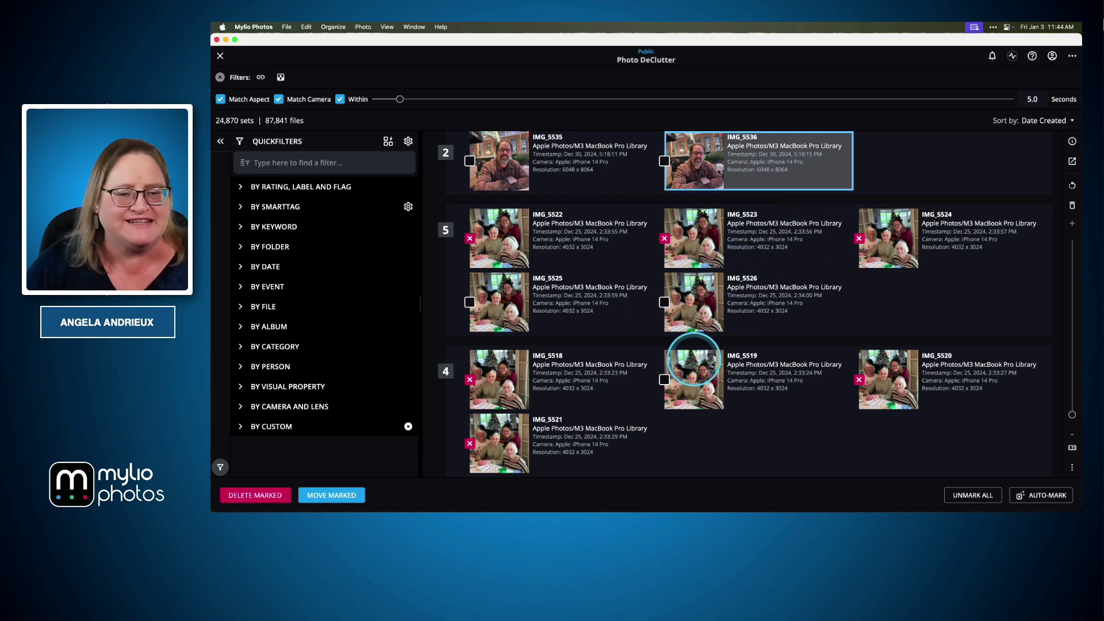
click(250, 496)
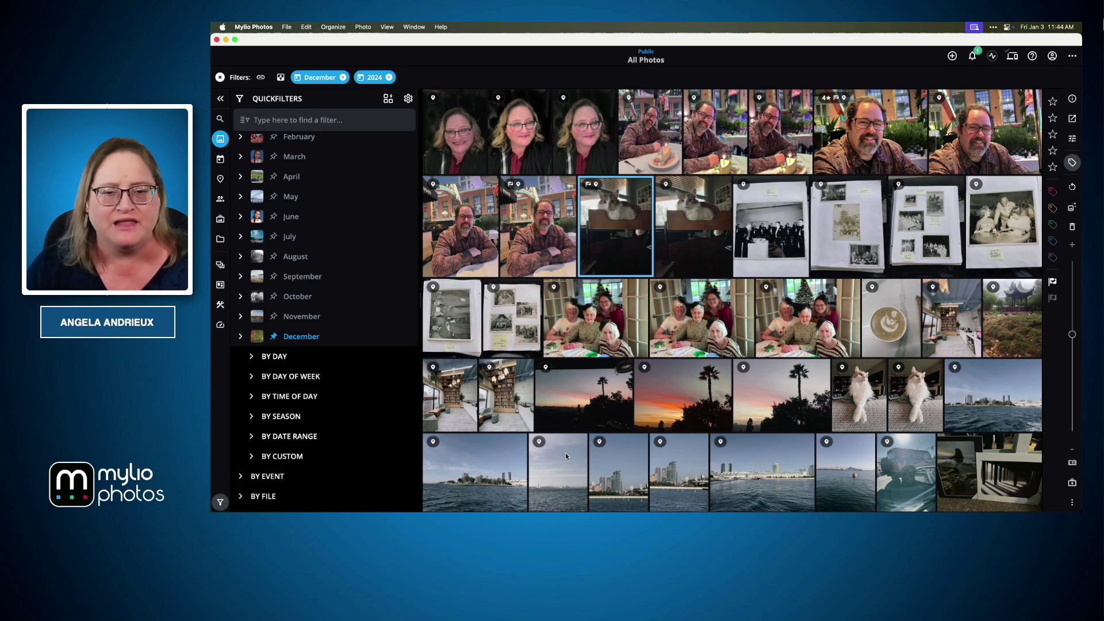
key(super+Tab)
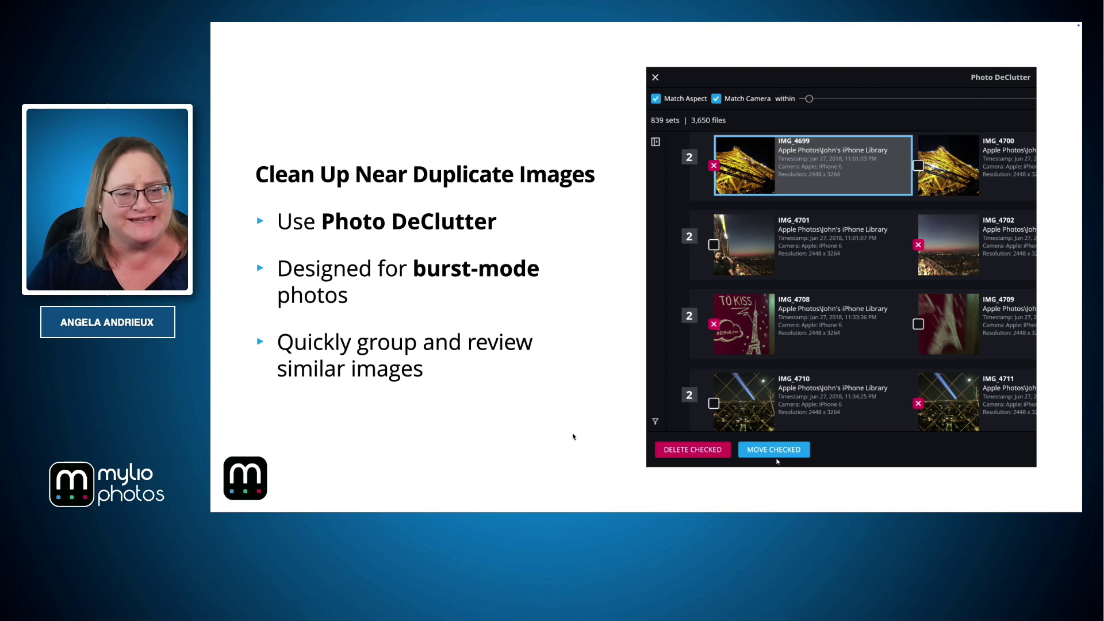
click(568, 419)
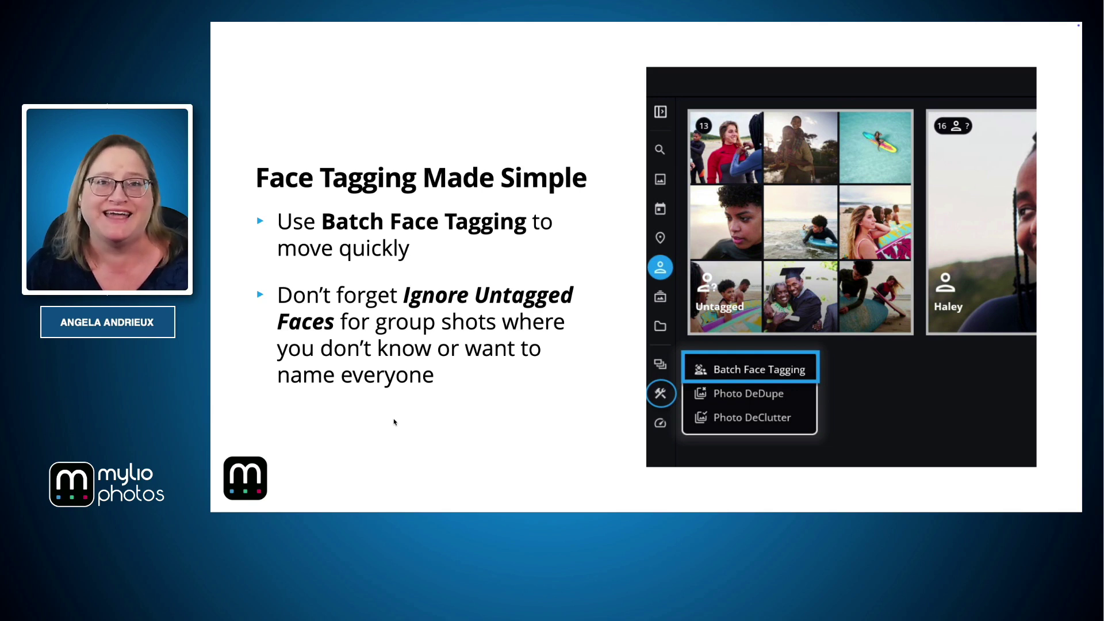
key(super+Tab)
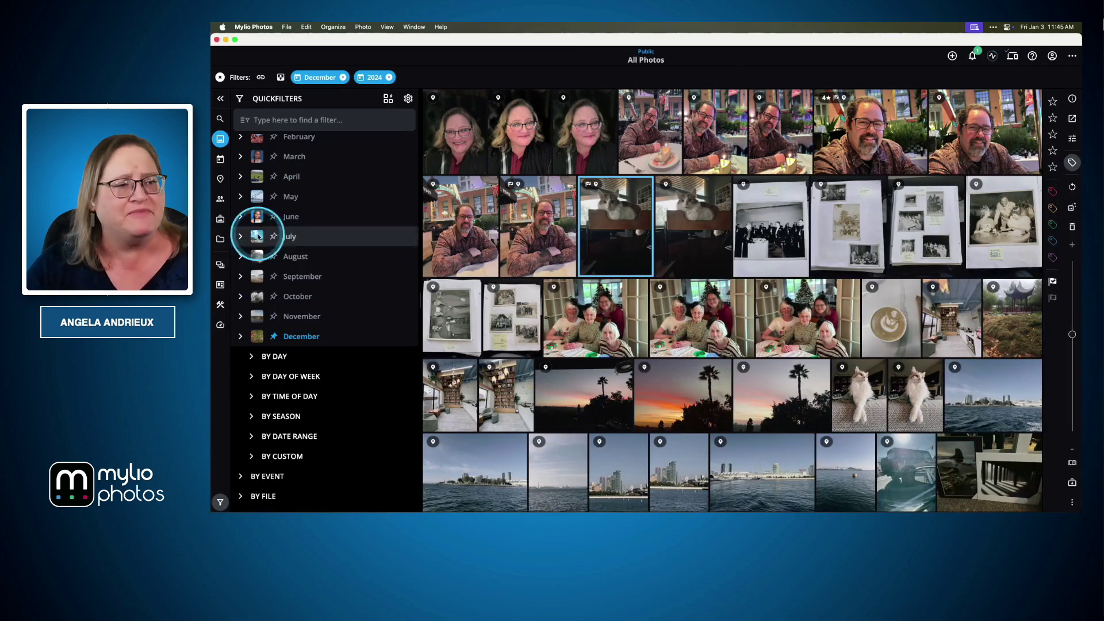
click(241, 342)
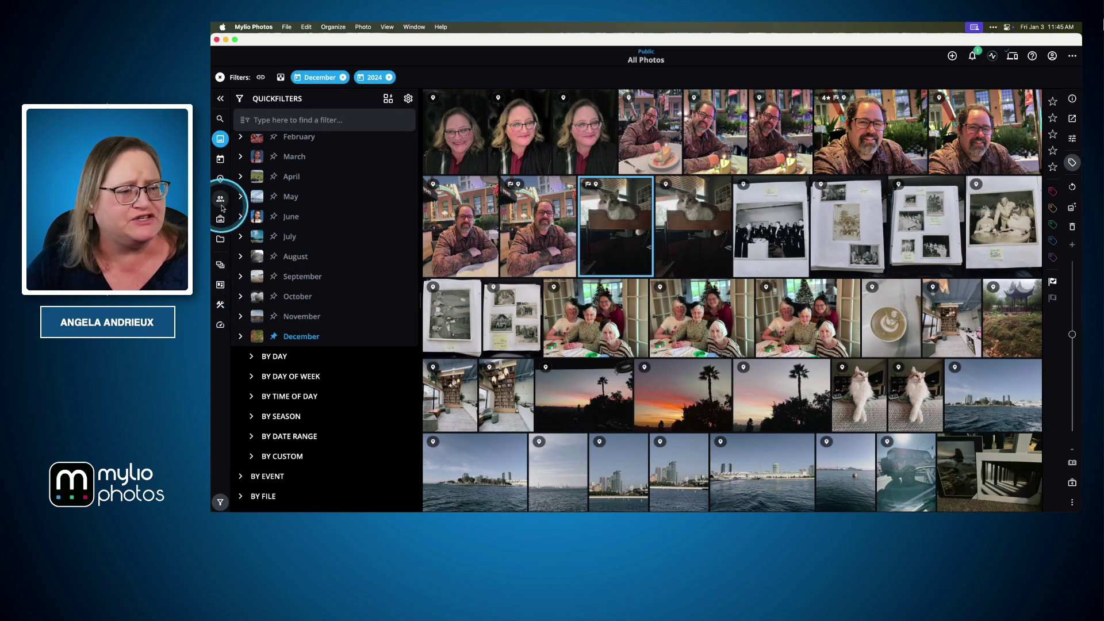
click(220, 284)
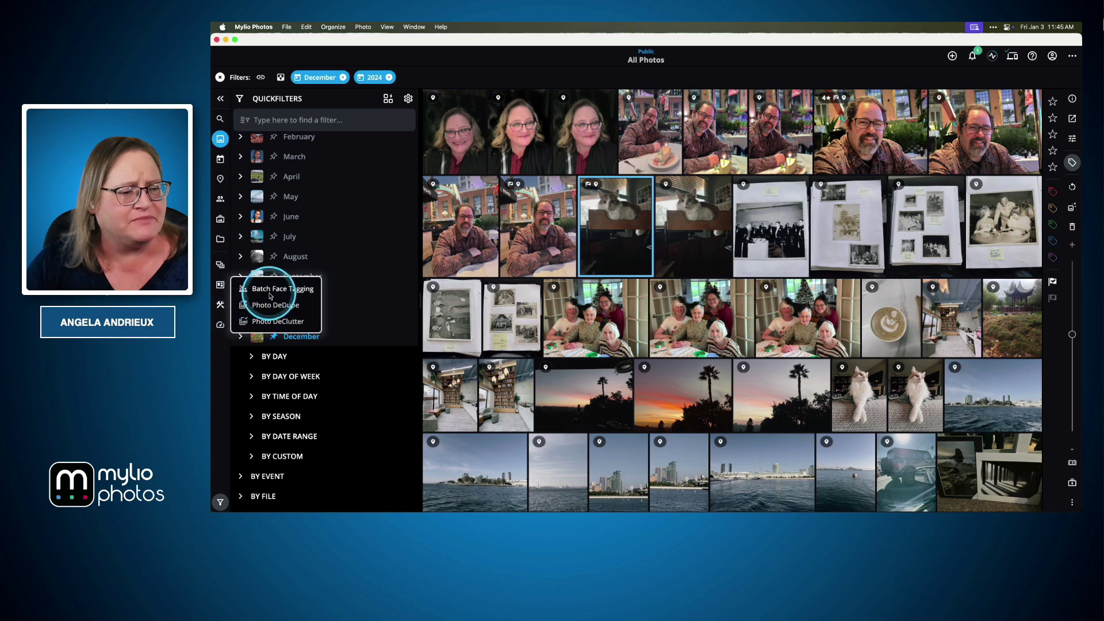
click(272, 290)
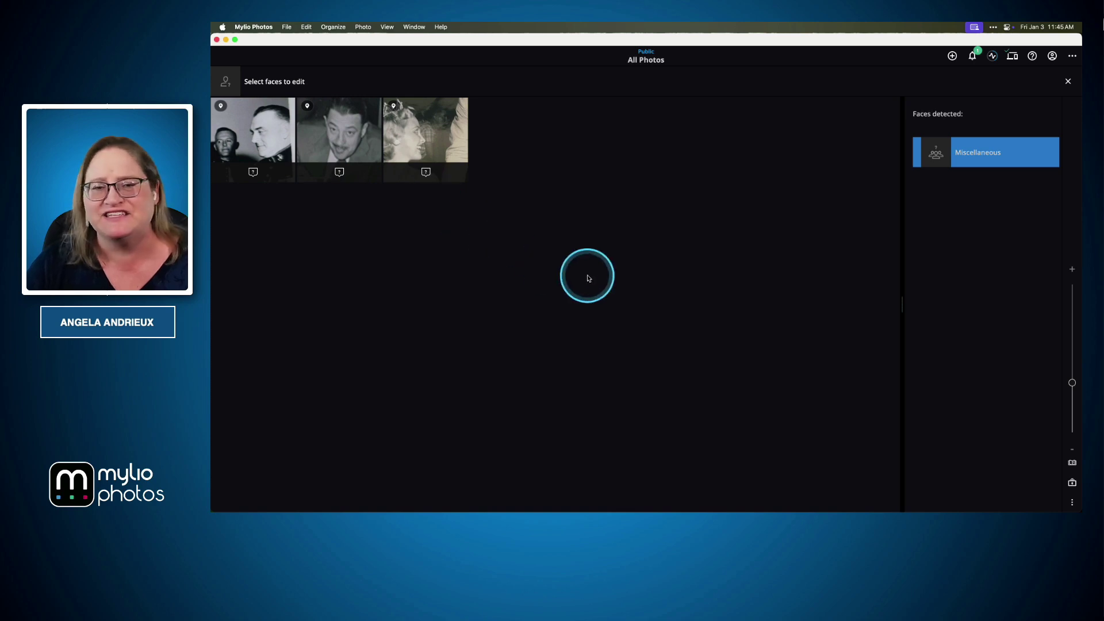
click(1068, 81)
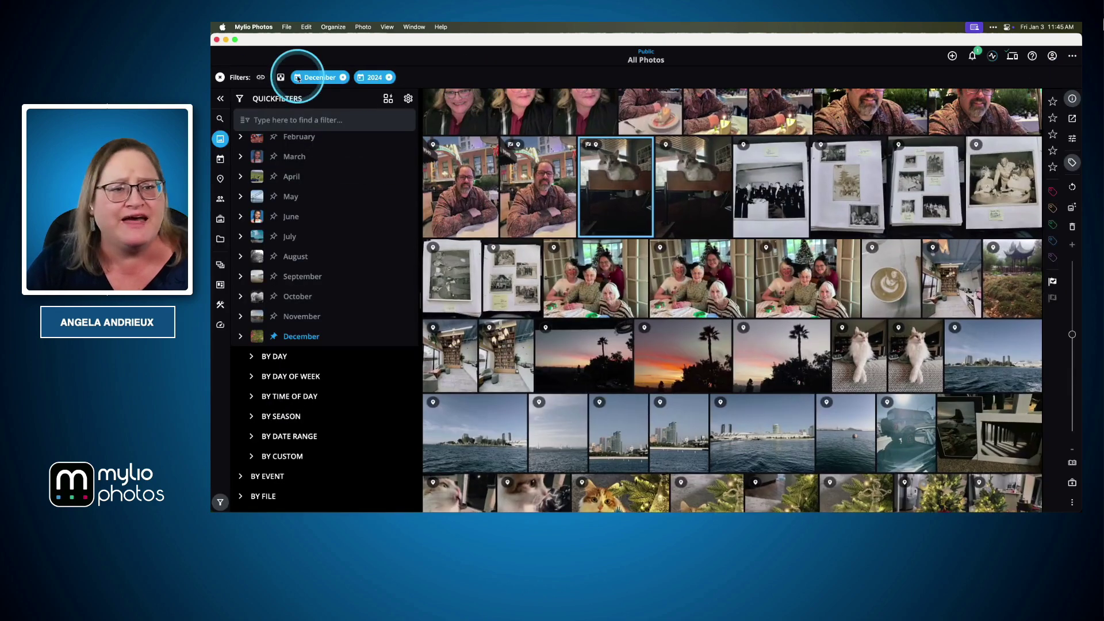
Step: Clear the December and 2024 filters and open Batch Face Tagging for all photos
click(220, 77)
click(220, 304)
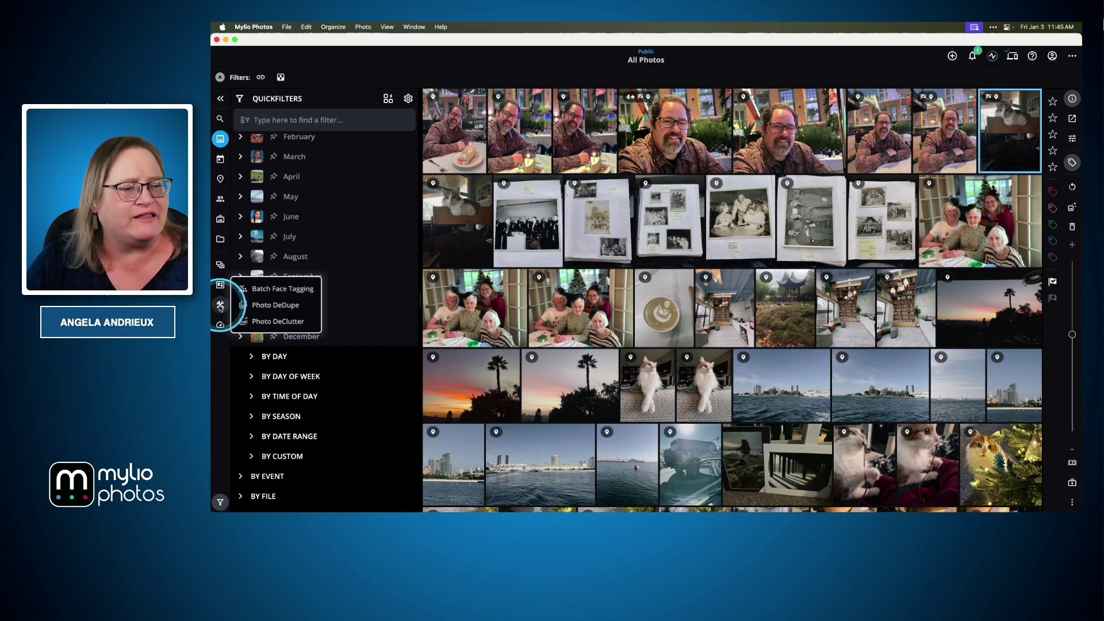
click(267, 289)
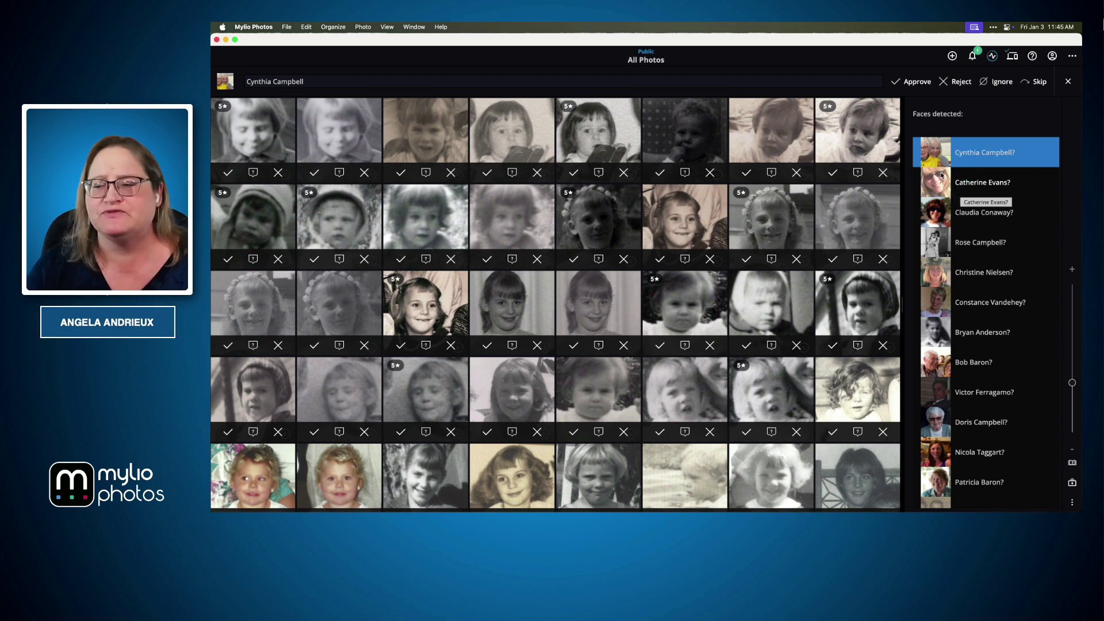
Step: Reject the mismatched color face among the fourth listed person's suggestions, and approve that person's remaining faces in Batch Face Tagging
click(975, 215)
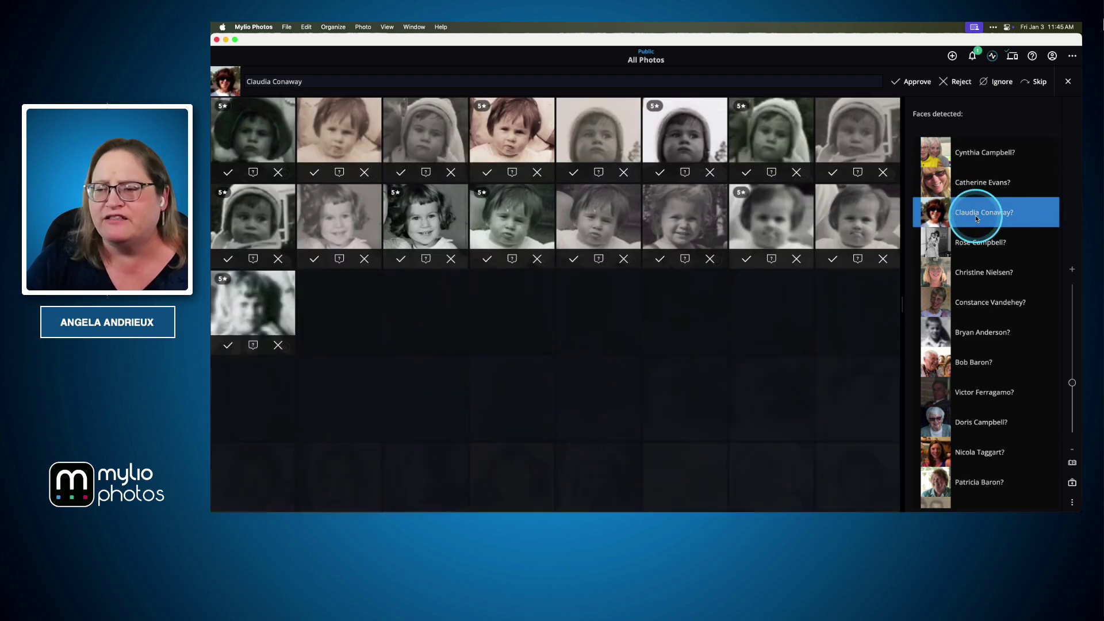
click(1002, 218)
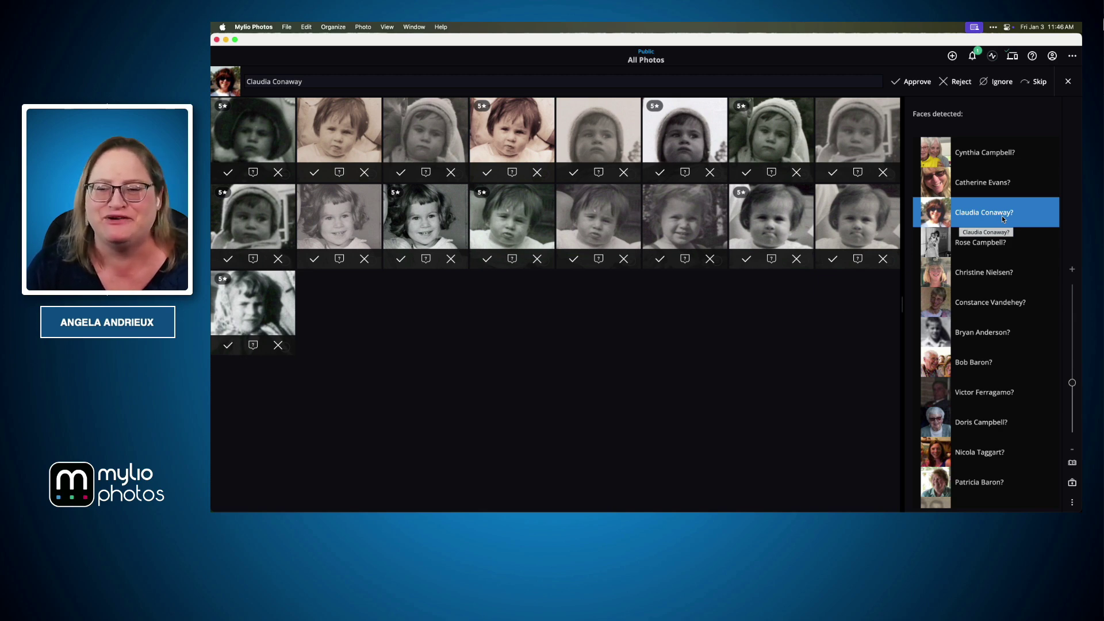
click(1000, 244)
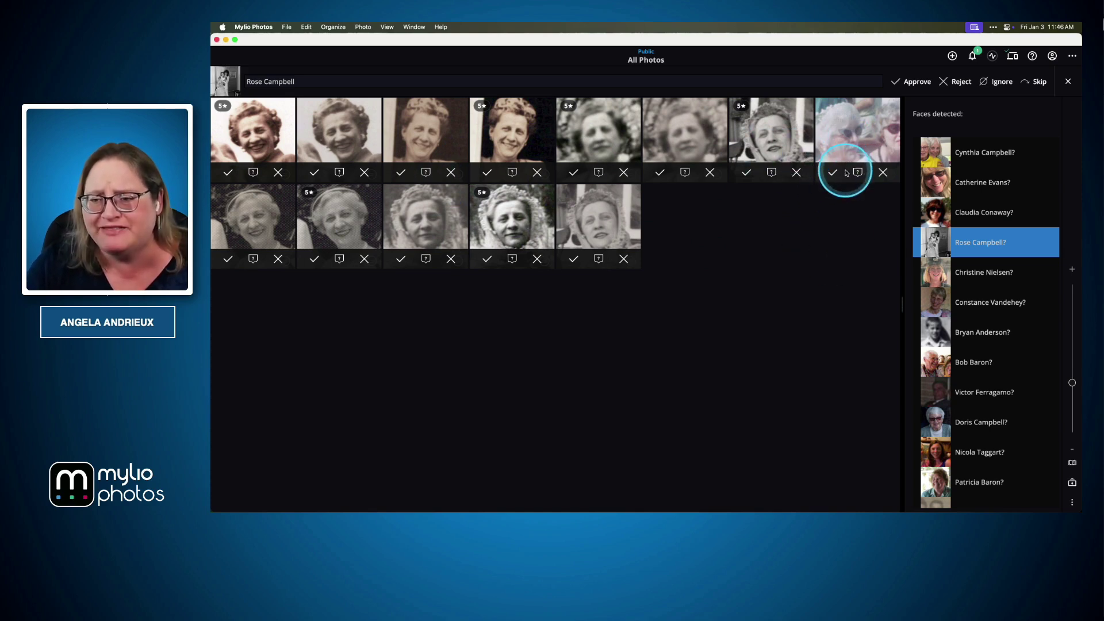
click(883, 172)
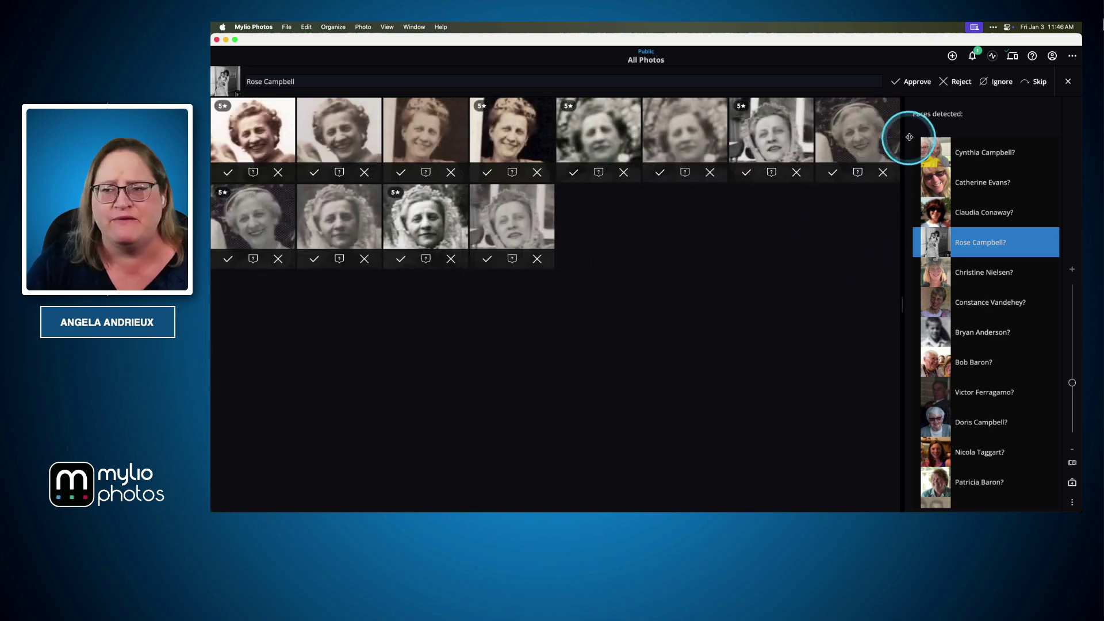
click(916, 85)
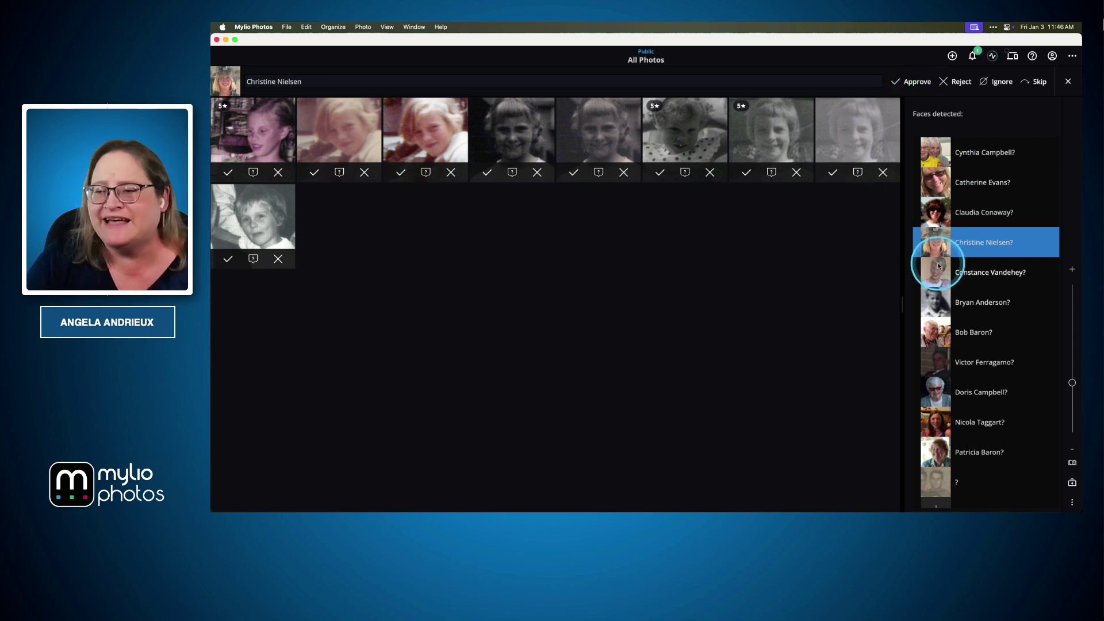
Step: Review the suggested faces of the next four people in the detected list, and close Batch Face Tagging
click(962, 277)
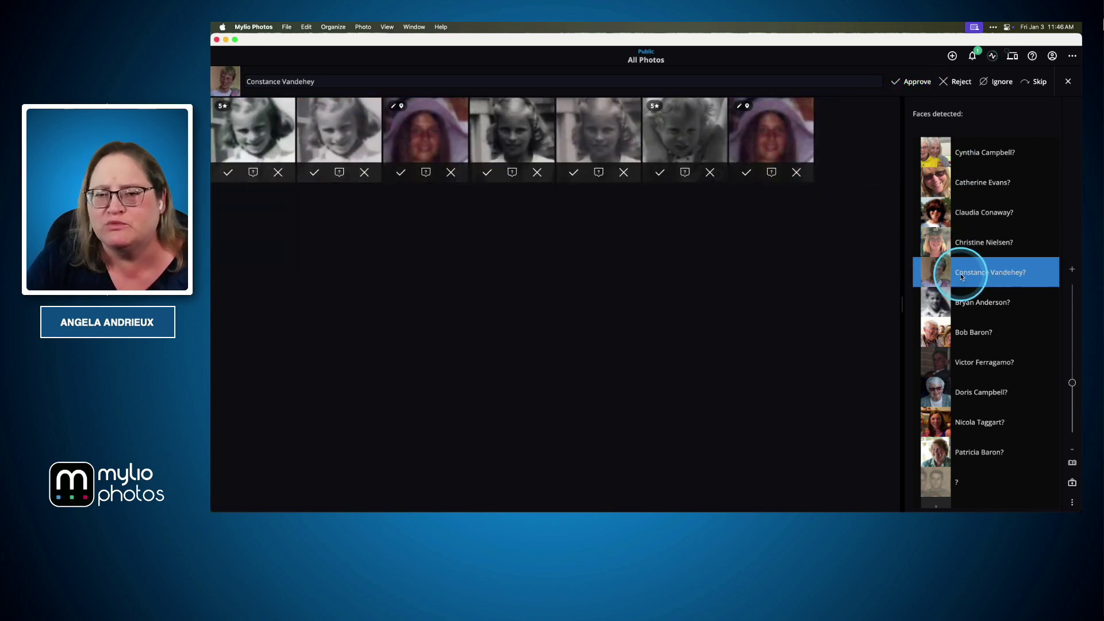
click(995, 309)
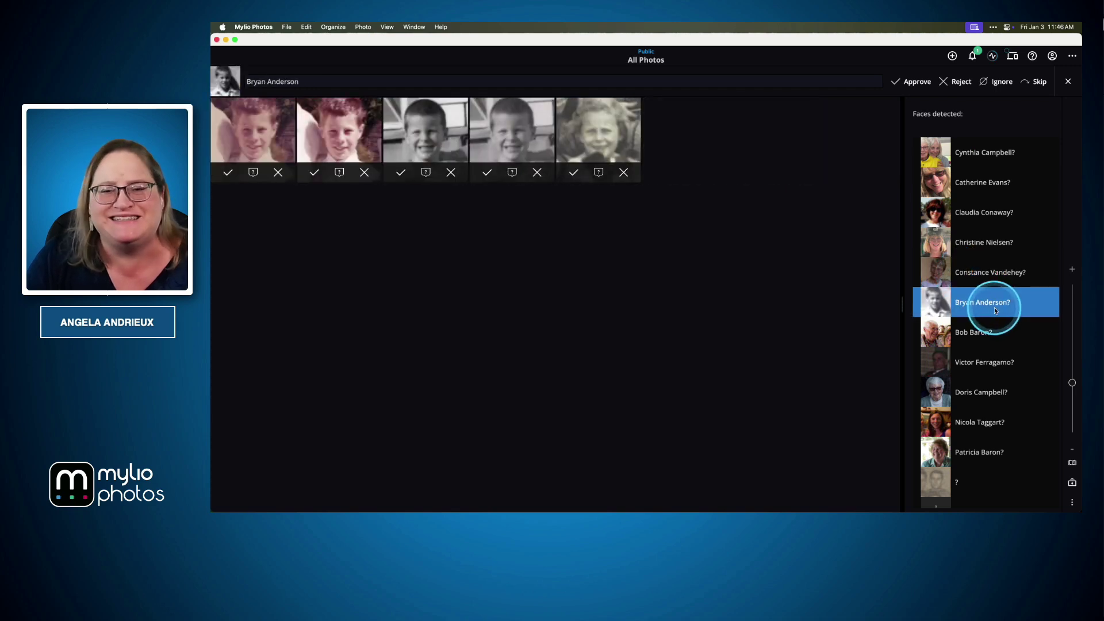
click(1005, 338)
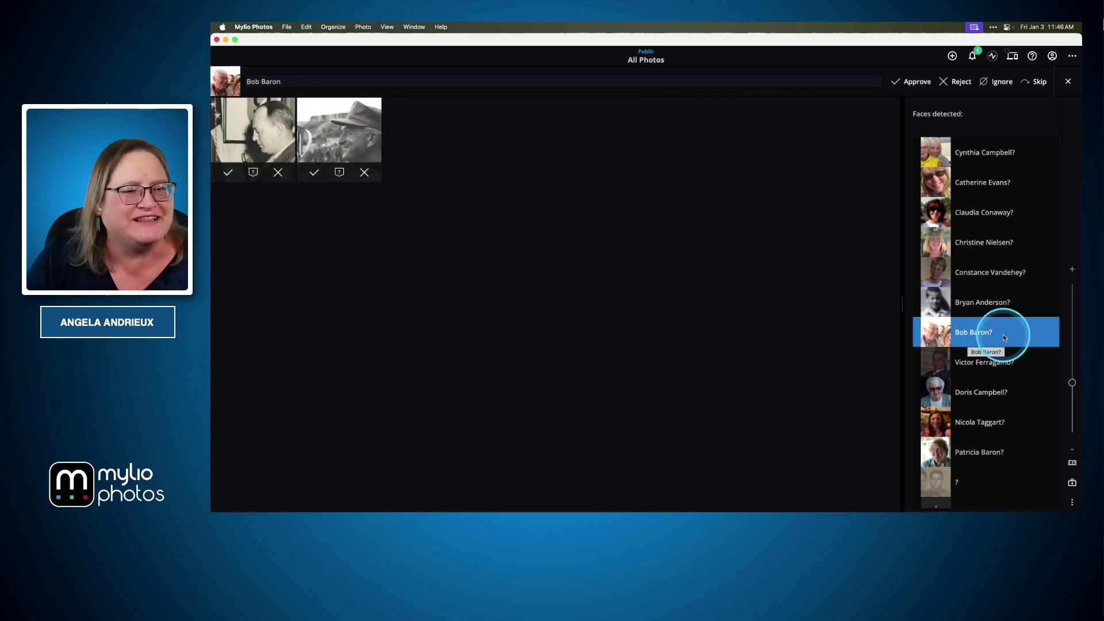
click(1007, 360)
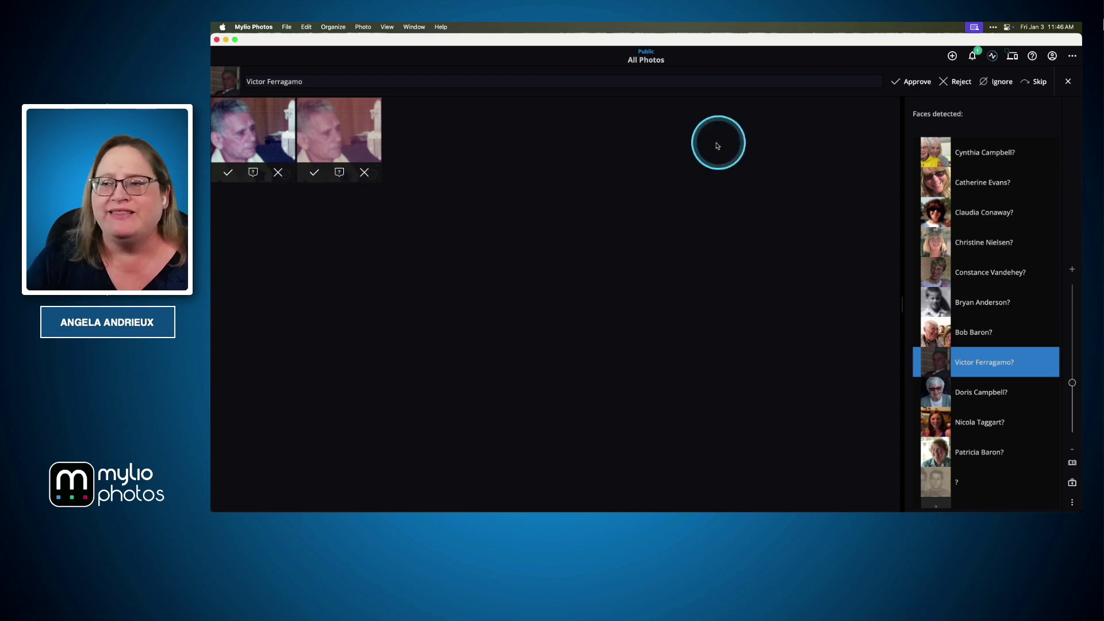
click(1067, 82)
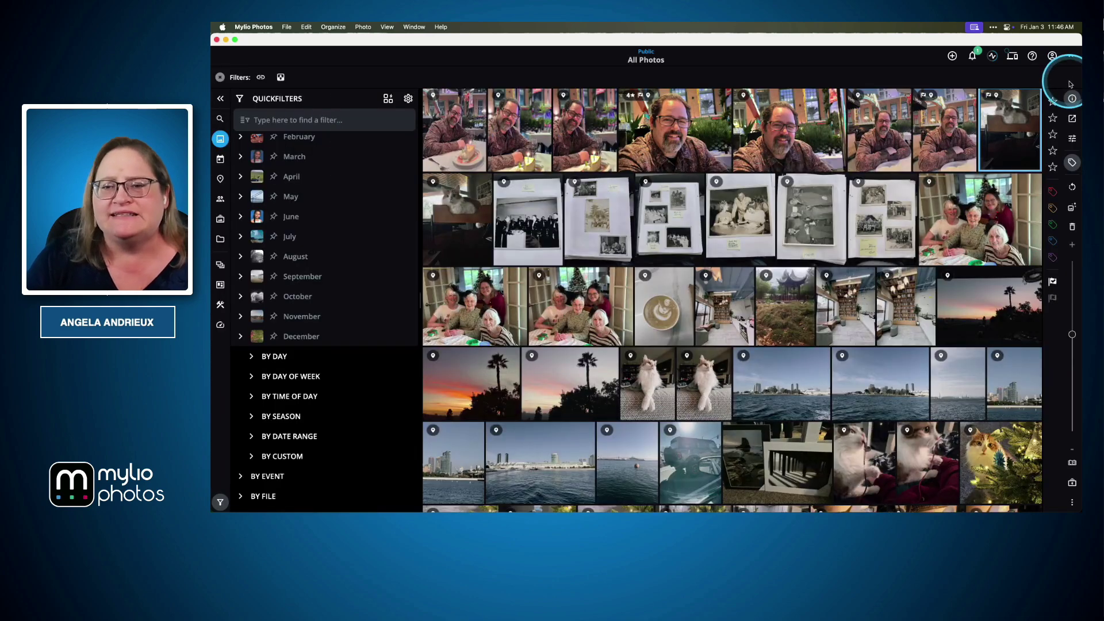
Step: Open group photo IMG_5525, show the People section of its info, and display the face tags on the photo
double_click(454, 315)
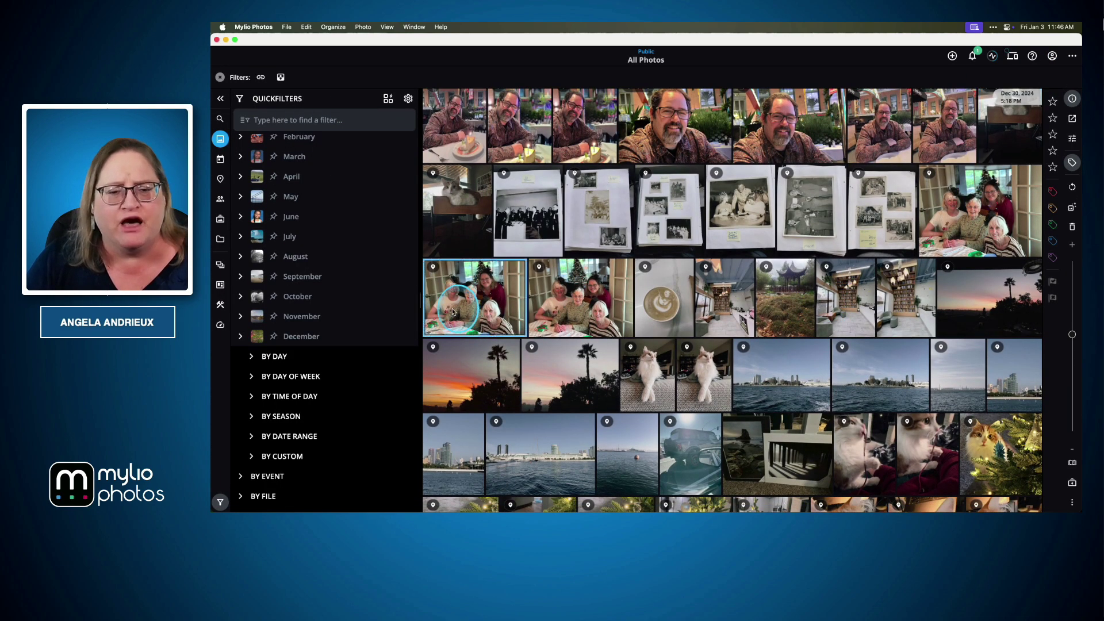
click(1072, 99)
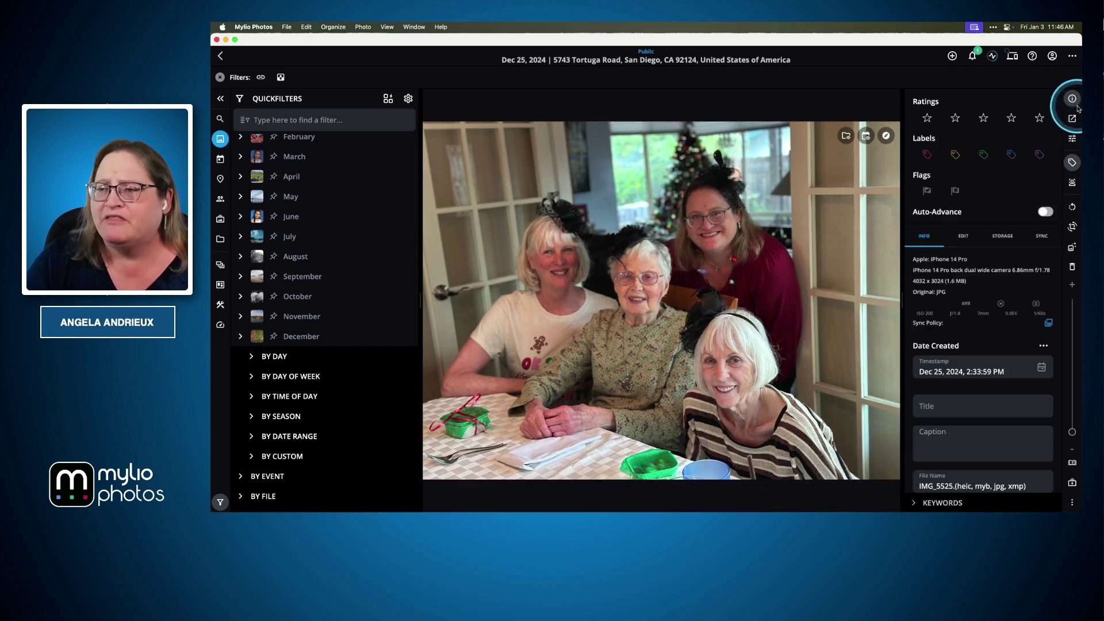
scroll(1057, 164, down, 5)
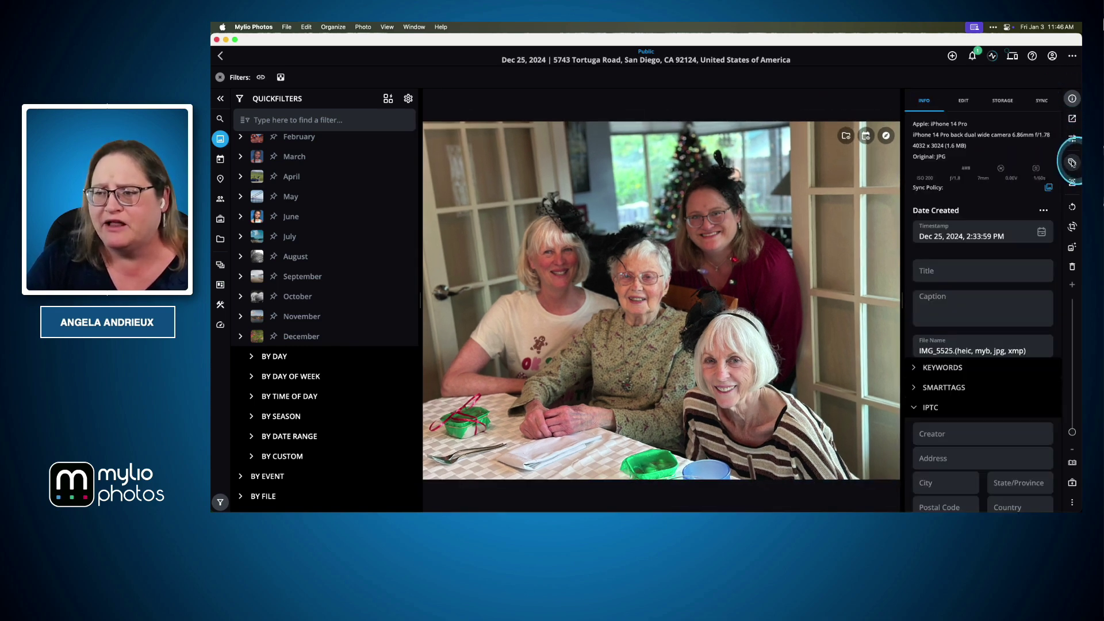
scroll(1020, 284, down, 1)
scroll(1020, 284, down, 10)
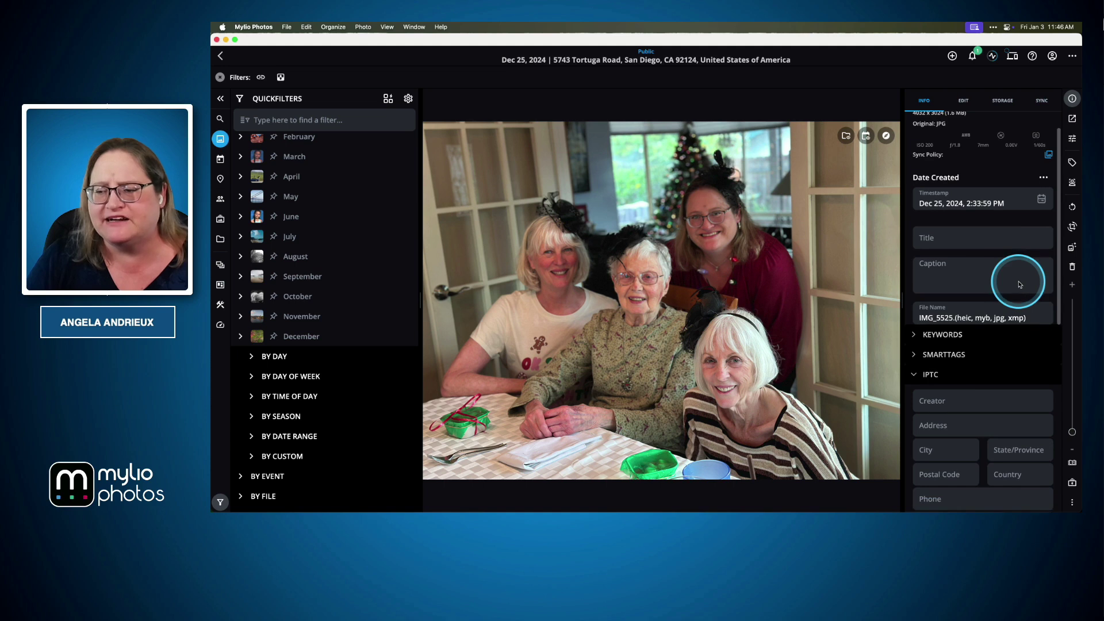
scroll(1020, 284, down, 2)
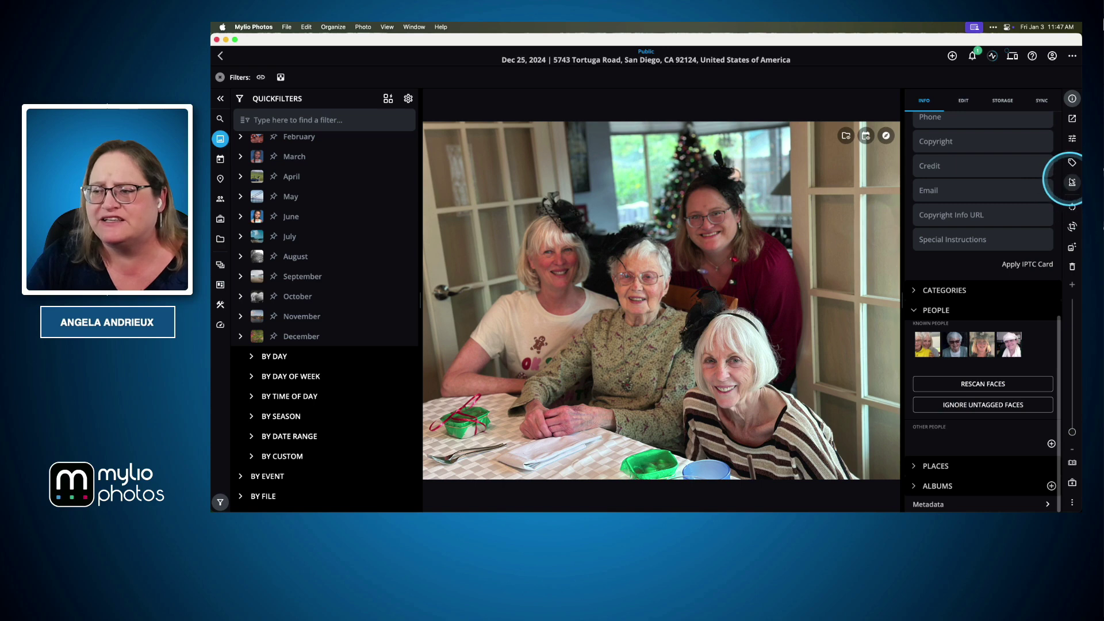
click(1071, 183)
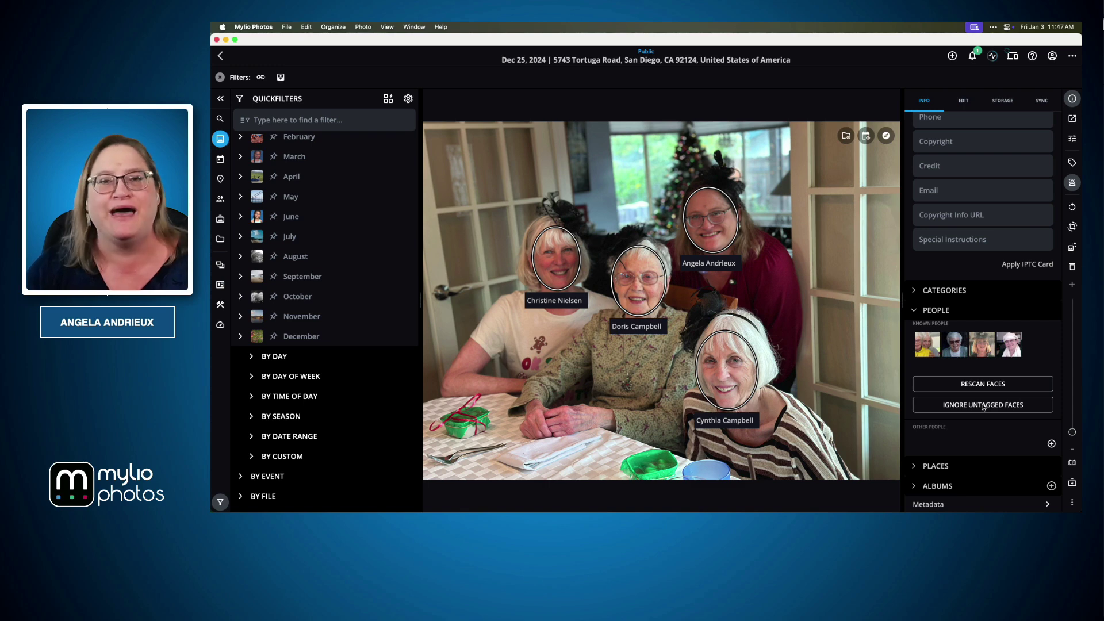
key(super+Tab)
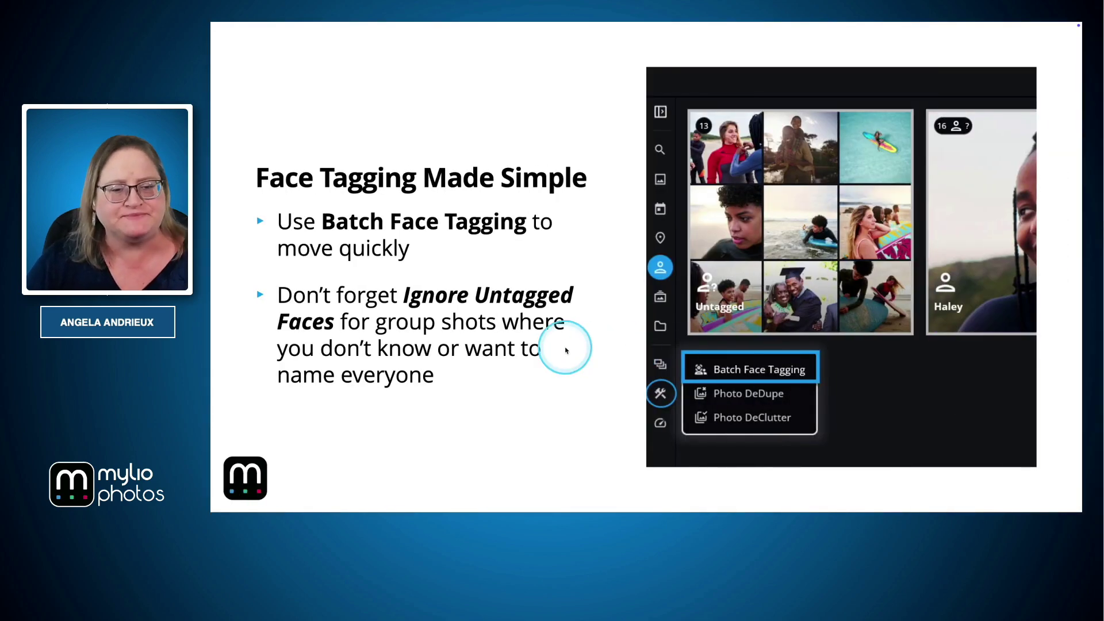
click(566, 349)
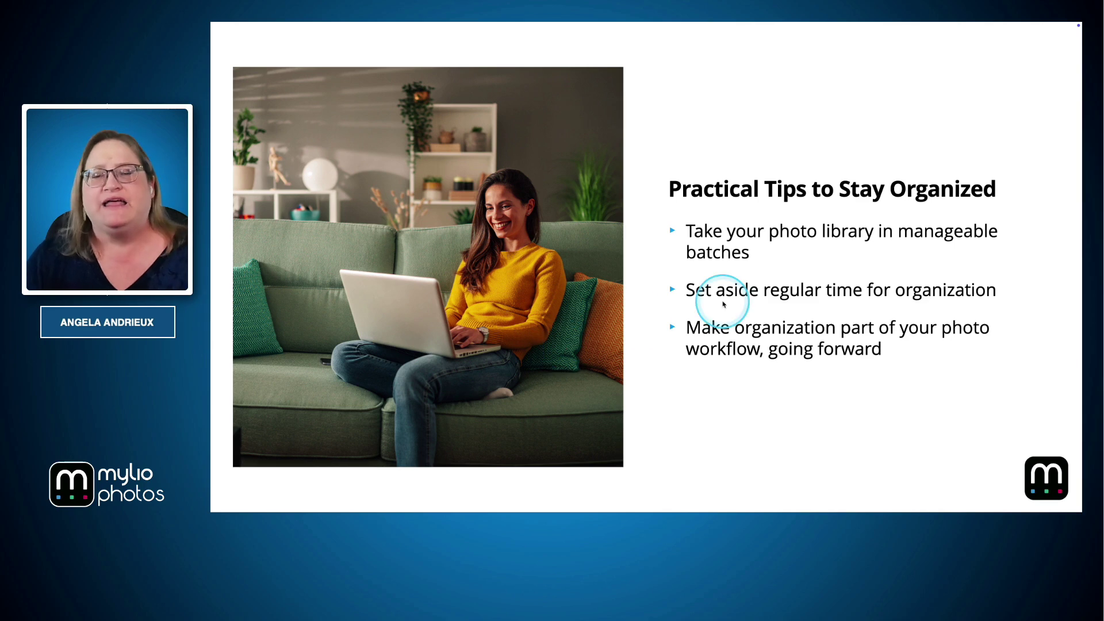
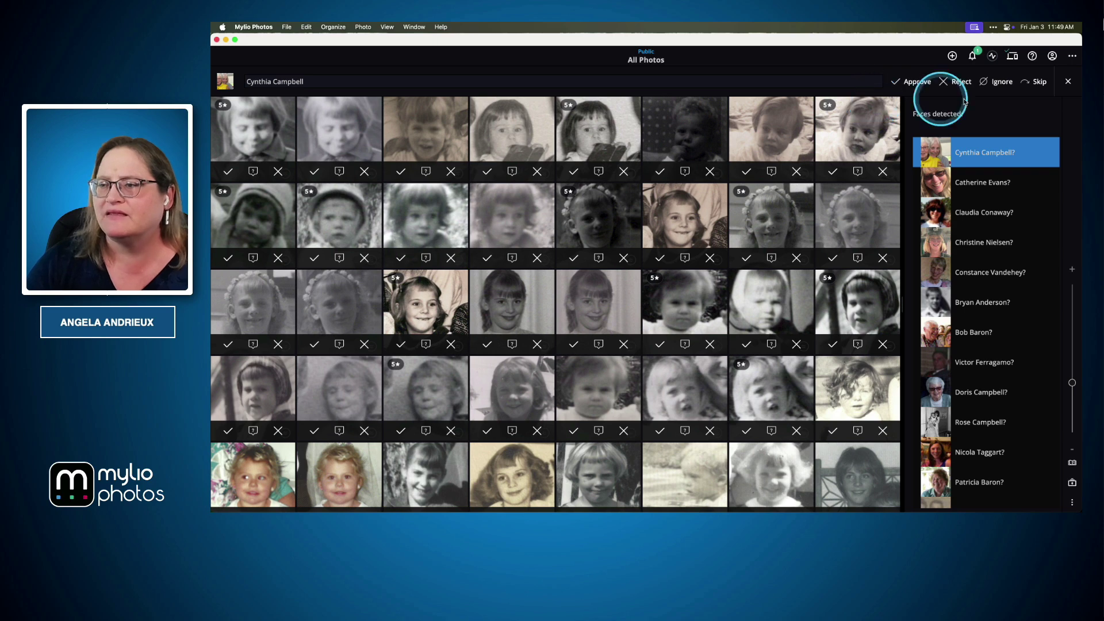
Step: Clear the Facebook folder filter in All Photos, and select the first two people of the second row in the People view
click(1069, 83)
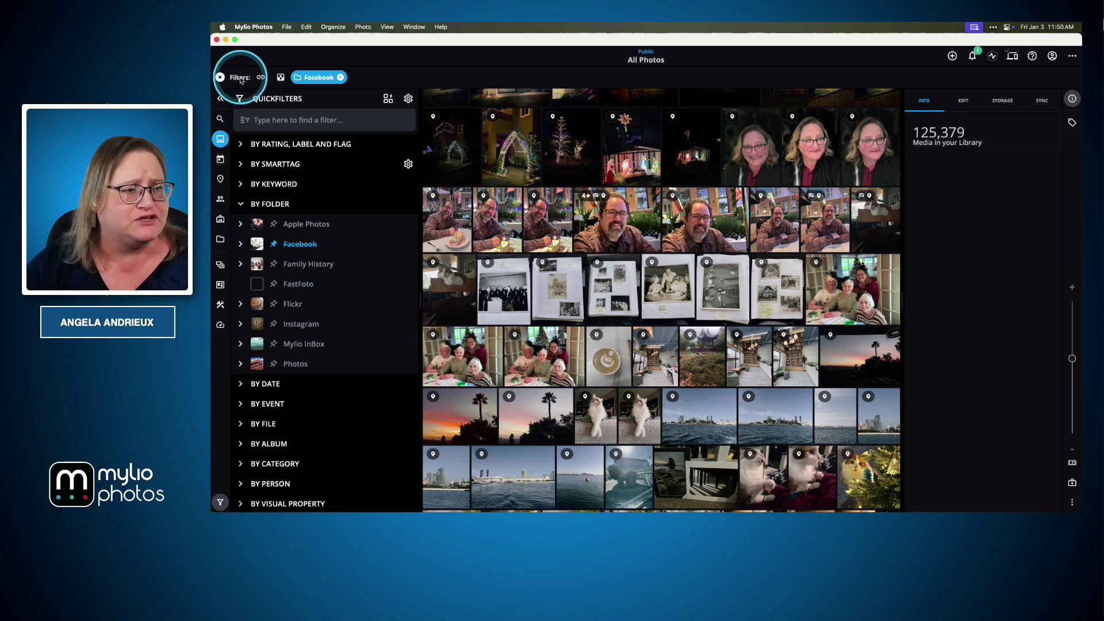
click(220, 77)
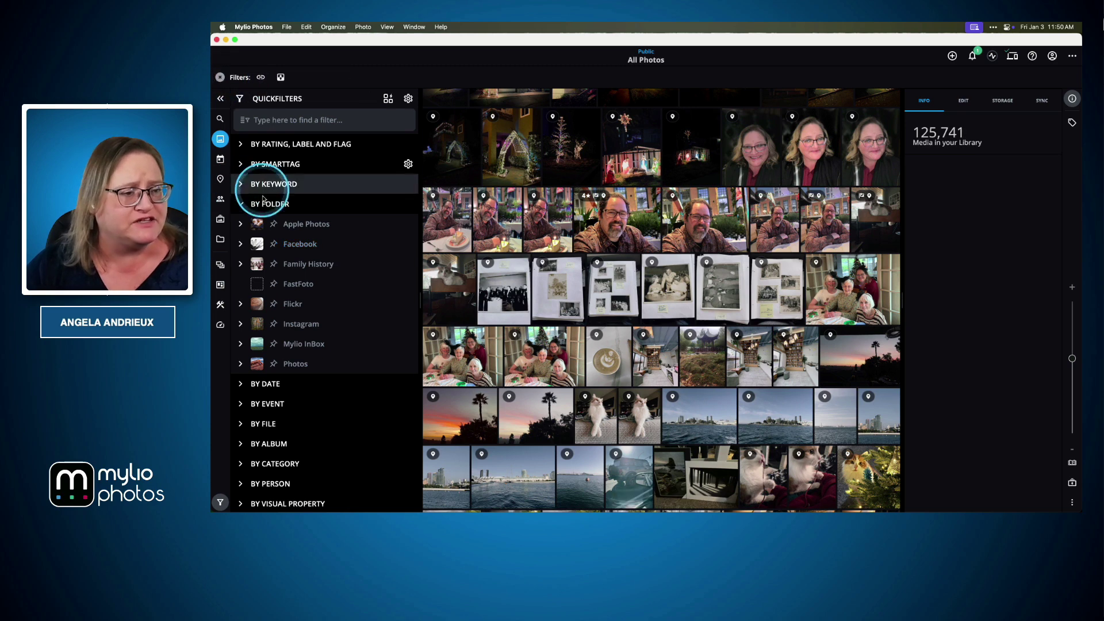
click(221, 199)
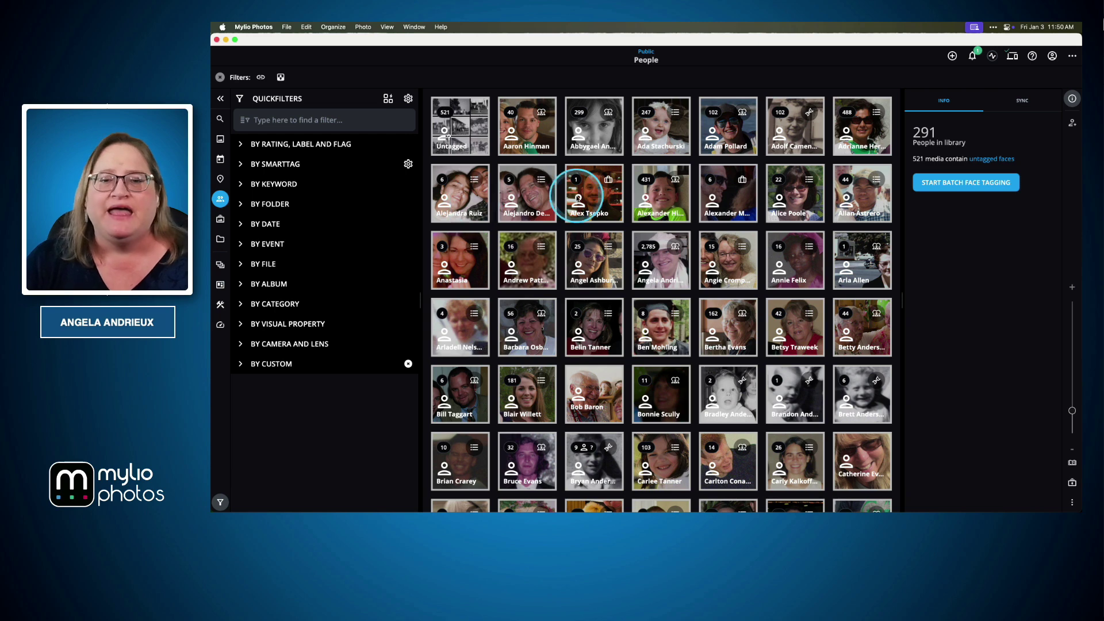
click(467, 198)
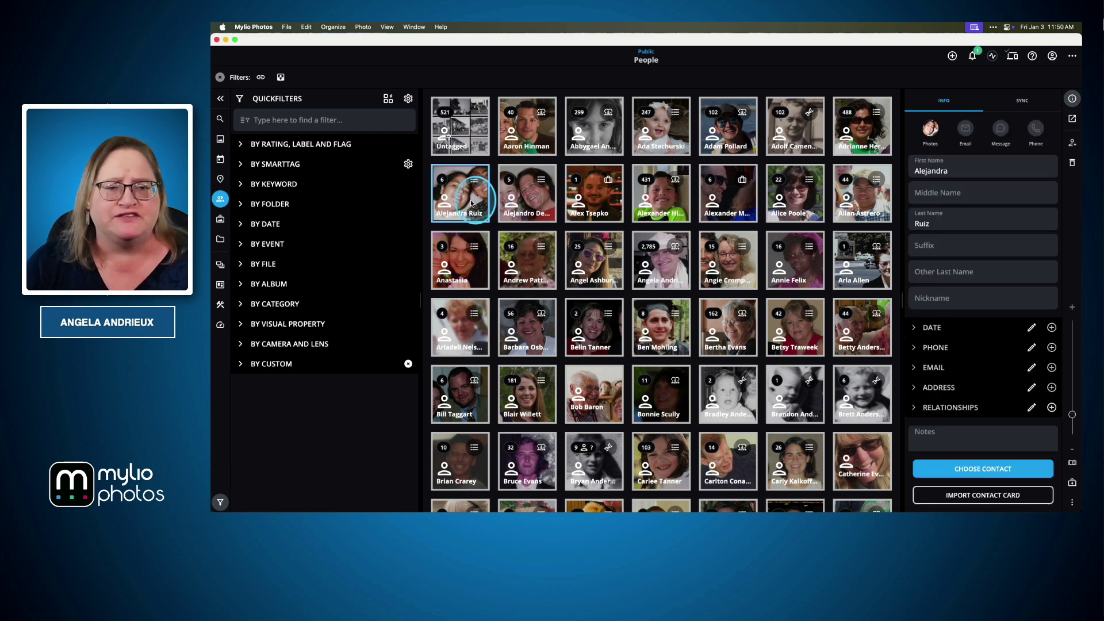
shift+click(523, 206)
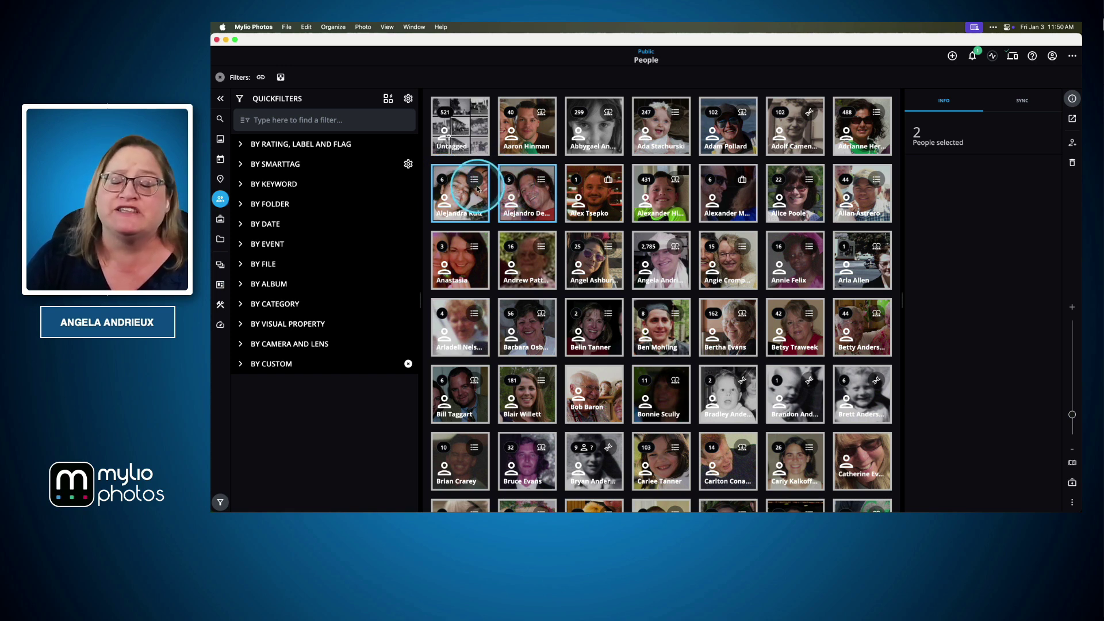
Step: Open the second selected person's photos, select all of them, and return to the People view
double_click(525, 190)
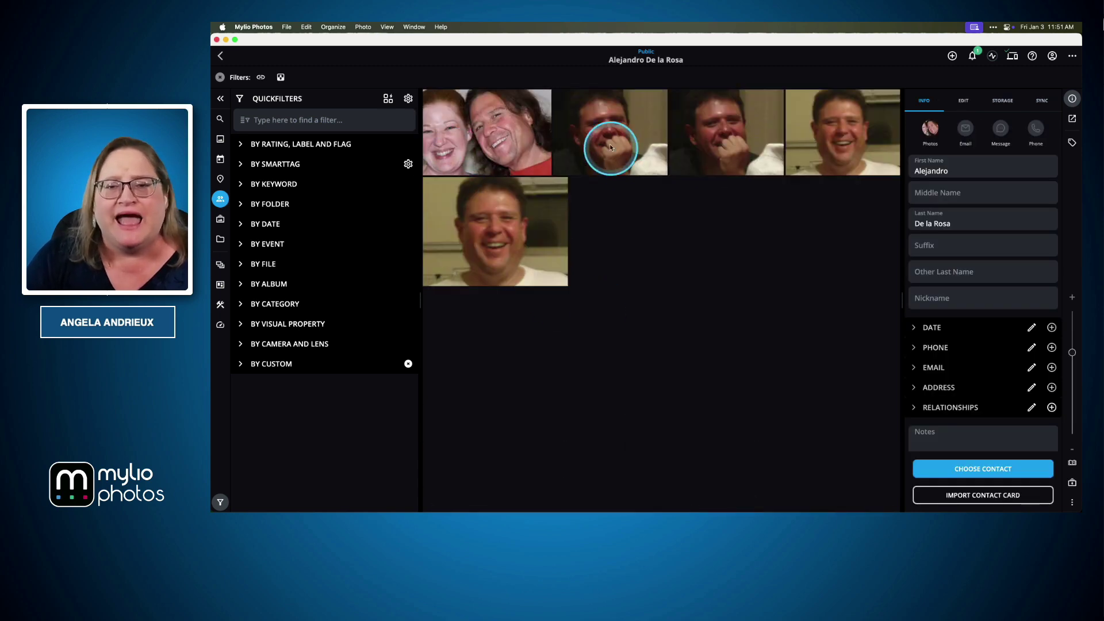
click(512, 128)
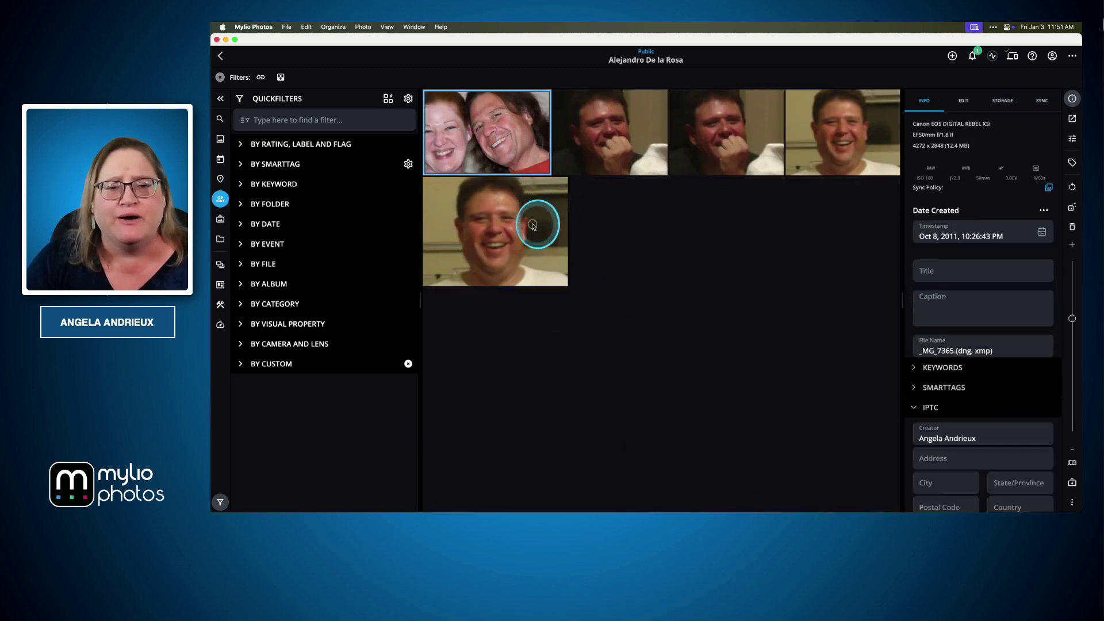
shift+click(545, 217)
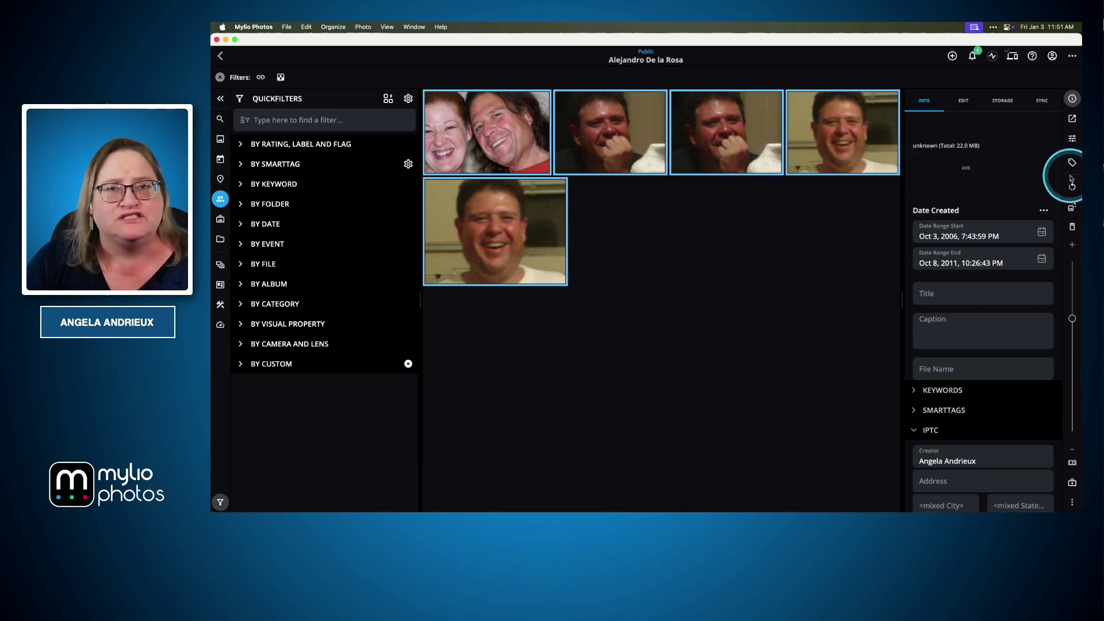
click(219, 57)
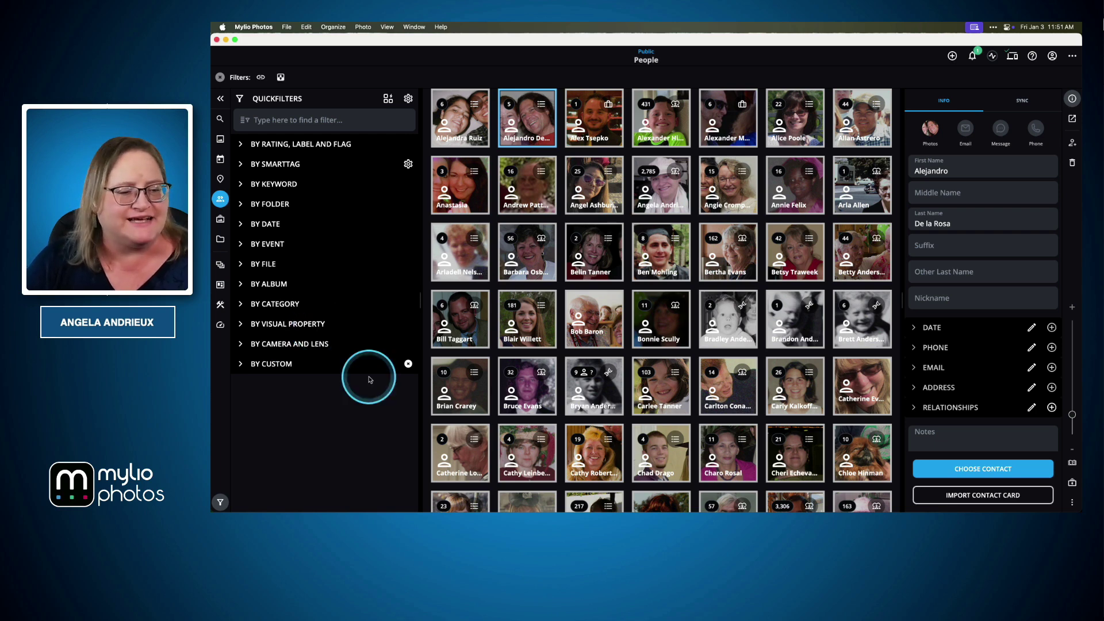
Step: Return to All Photos and open Photo DeClutter for the whole library
click(221, 139)
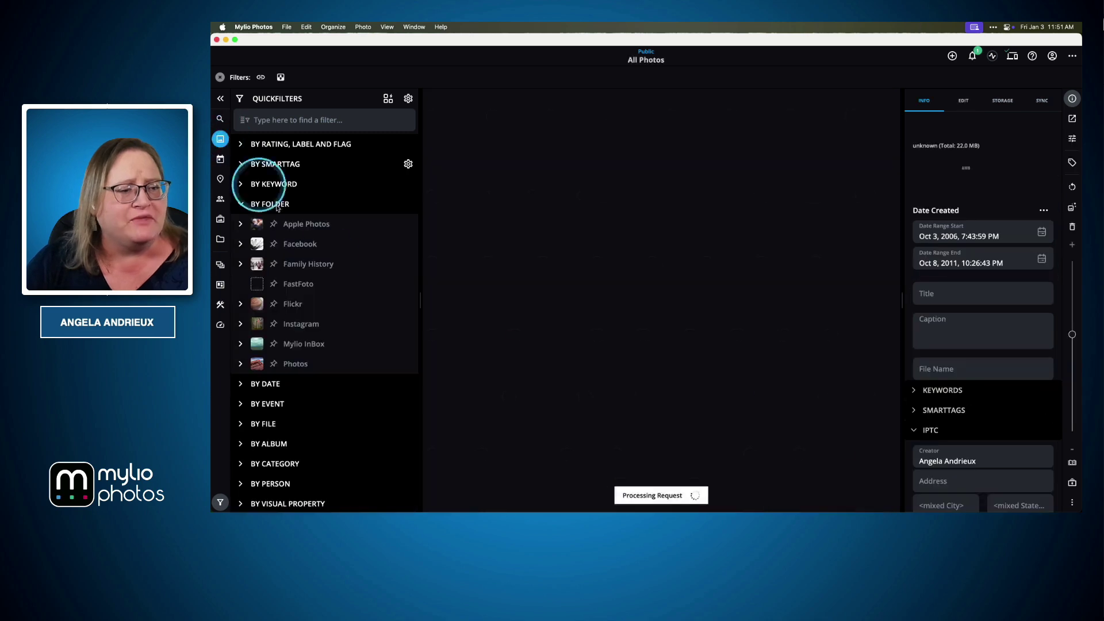
click(220, 304)
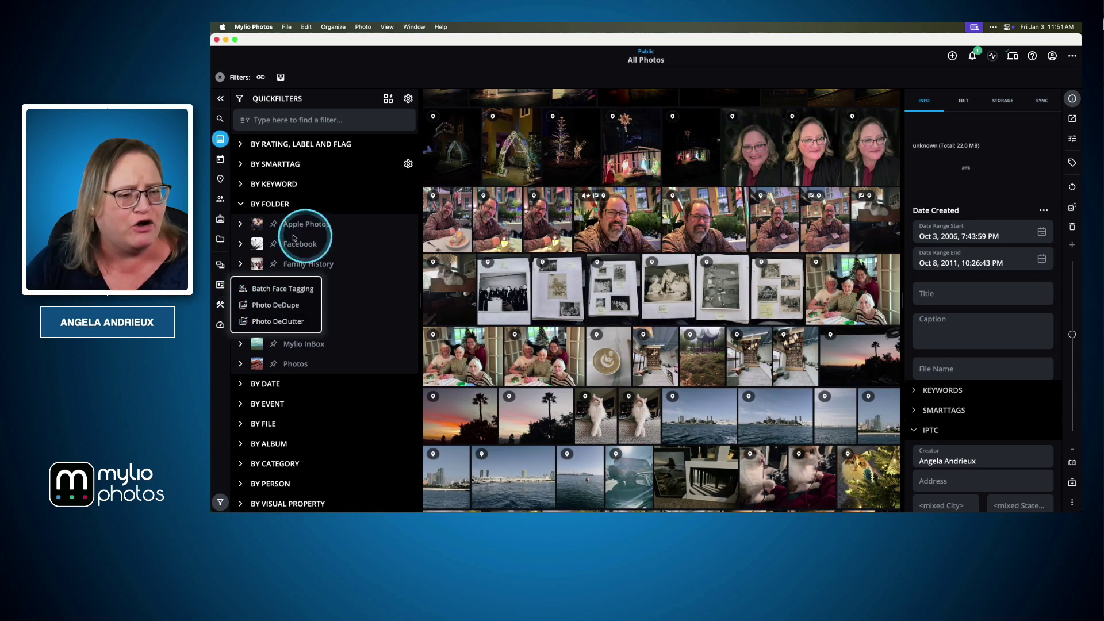
click(272, 322)
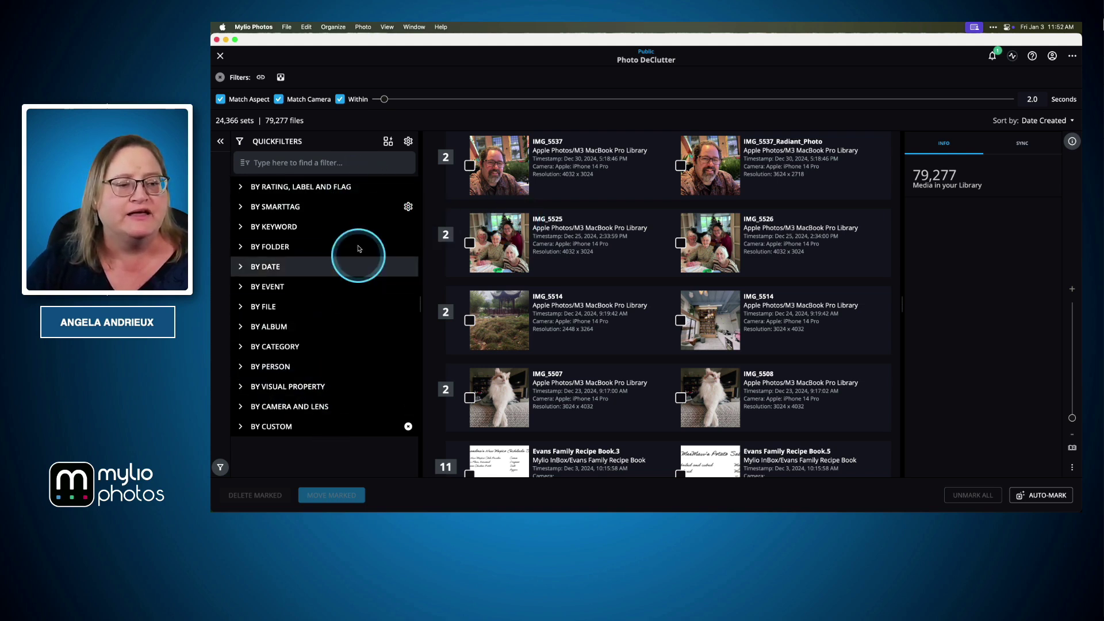
Step: Filter the Photo DeClutter sets to the 2024 folder inside Photos
click(239, 246)
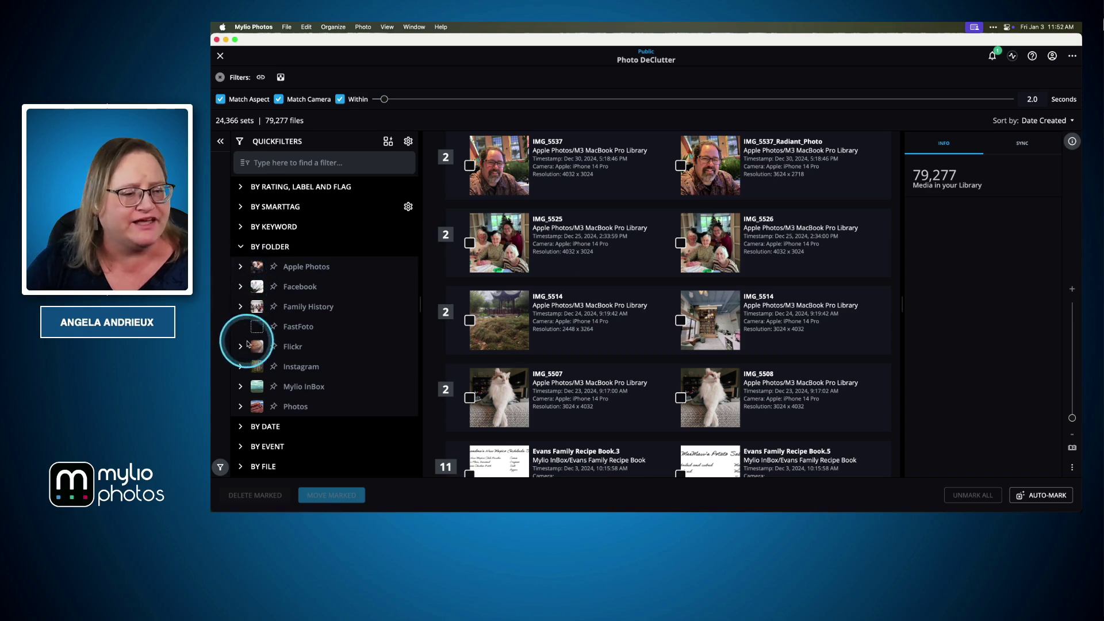
click(241, 407)
scroll(250, 377, down, 5)
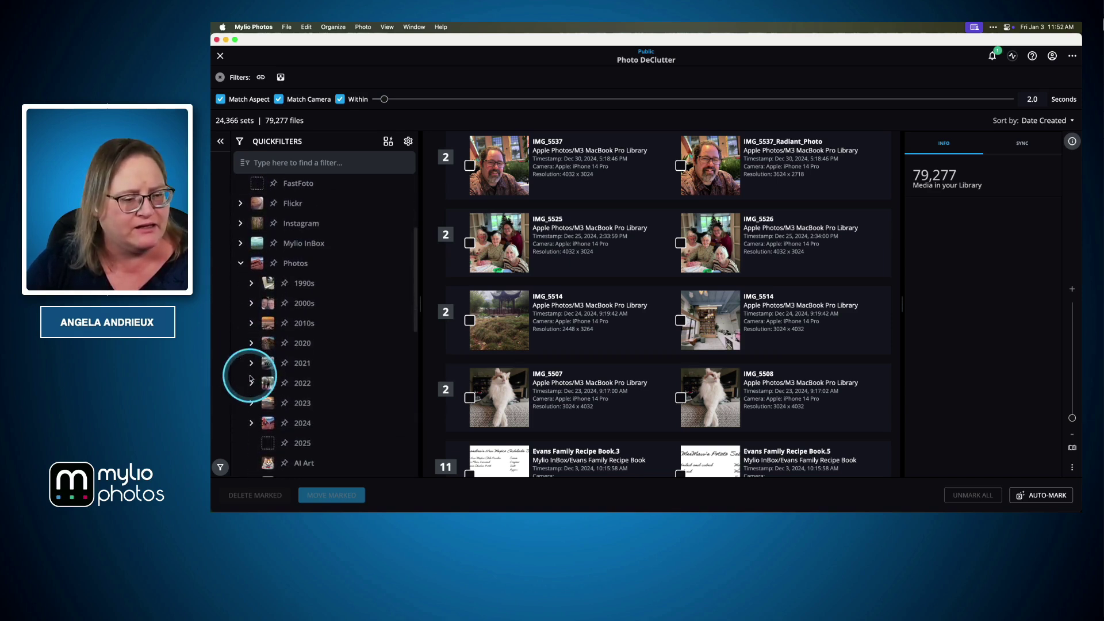
scroll(270, 373, down, 1)
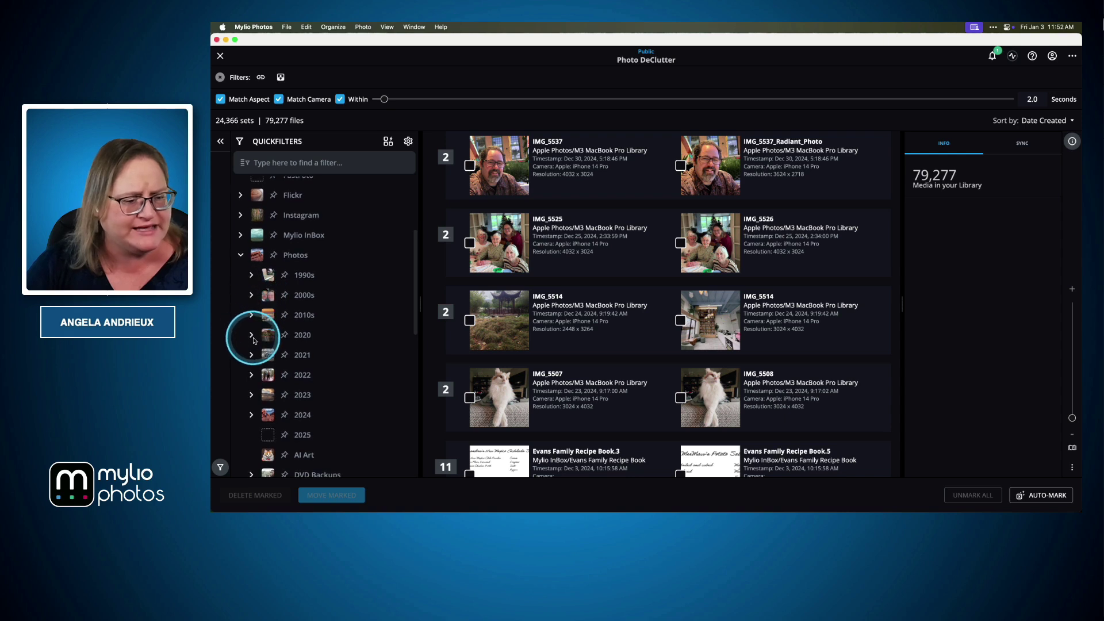
click(284, 416)
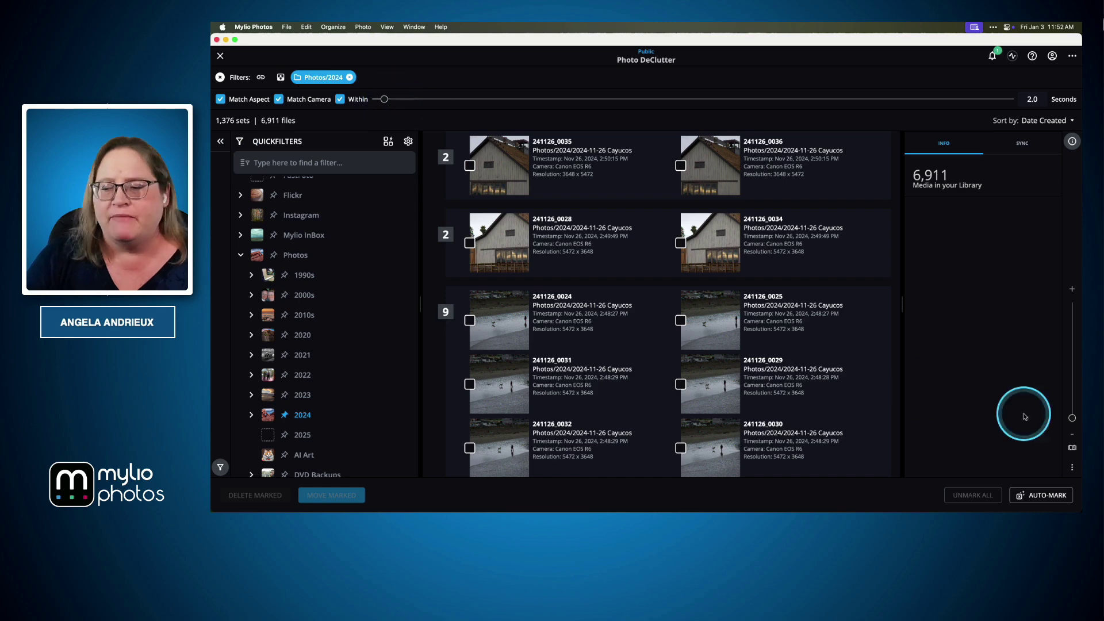
Step: Auto-mark the blurry, underexposed, overexposed, rejected and low-rated photos in the 2024 sets, and review the marks down to the Eastern Sierras Day 4 sets
click(1052, 494)
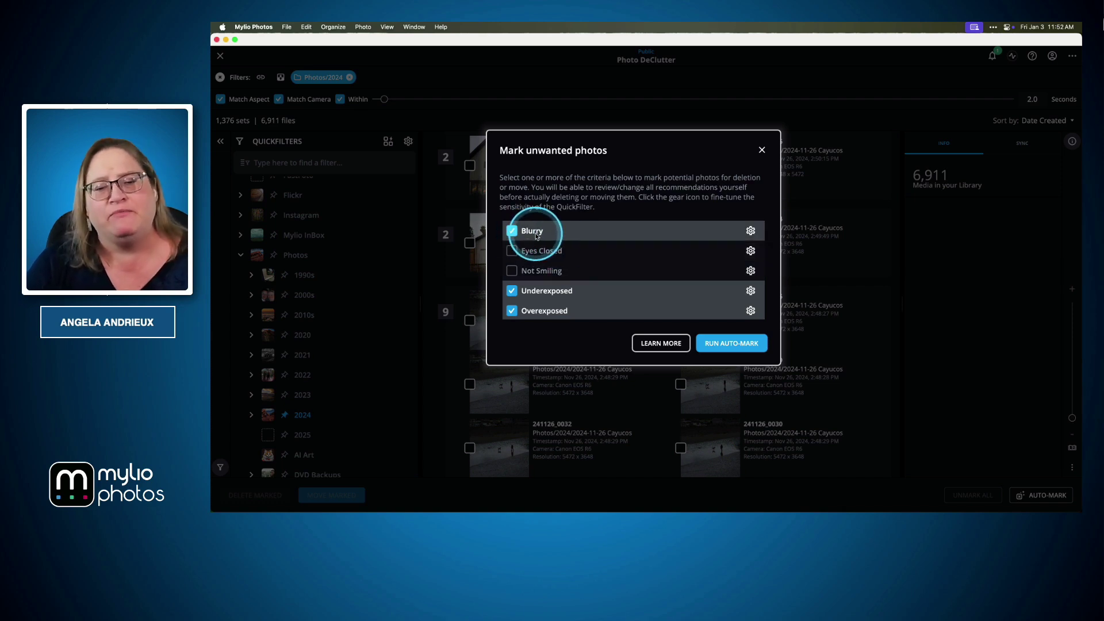
scroll(563, 288, down, 3)
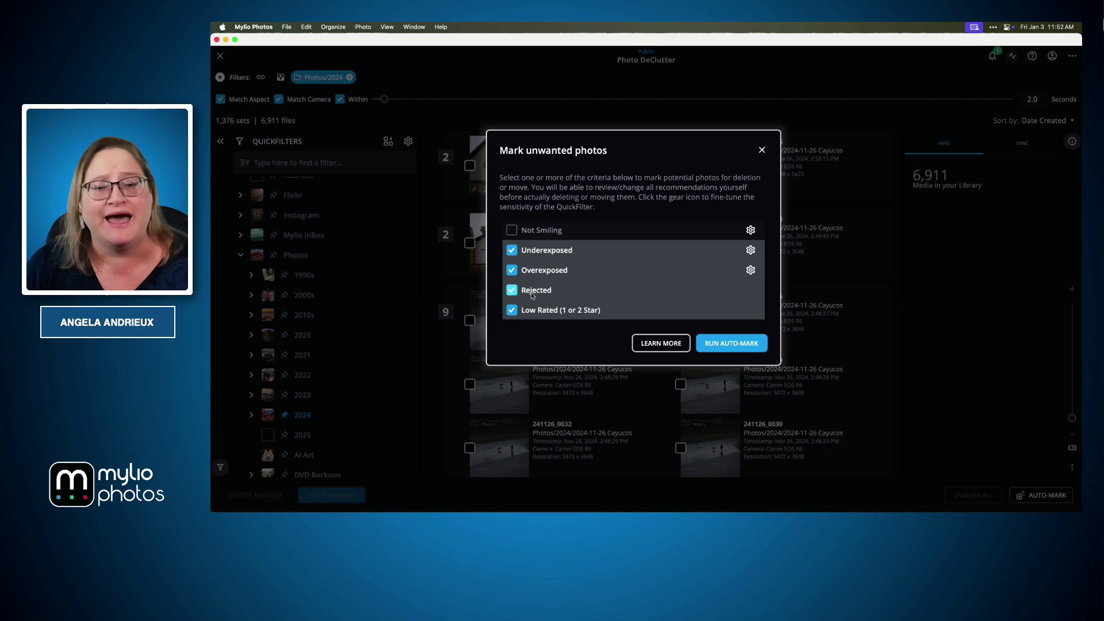
click(719, 351)
scroll(695, 321, down, 4)
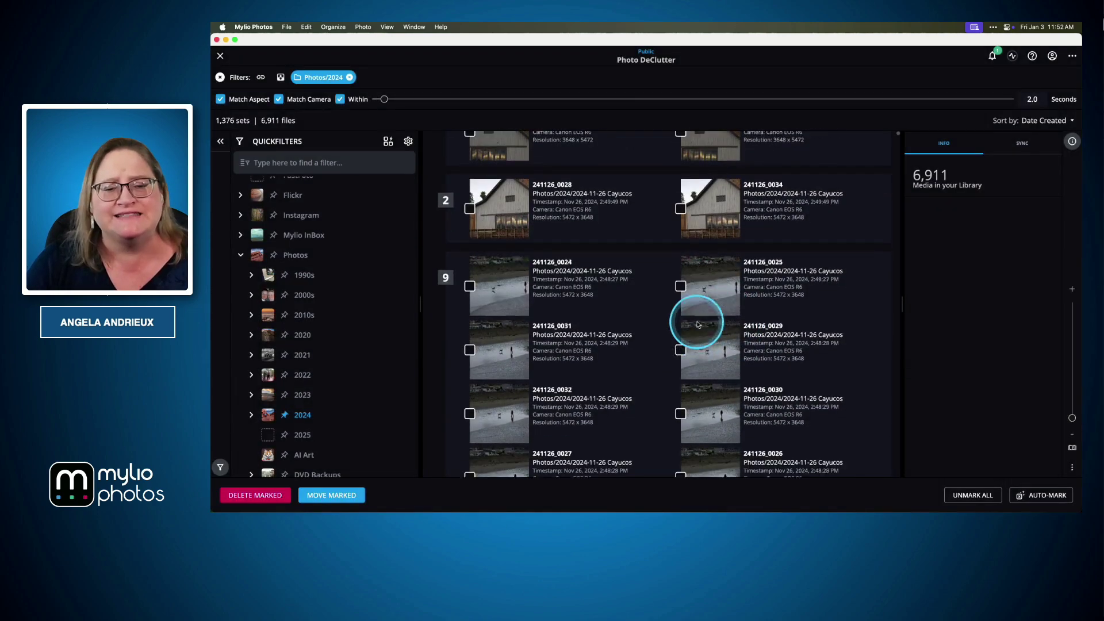
scroll(697, 325, down, 15)
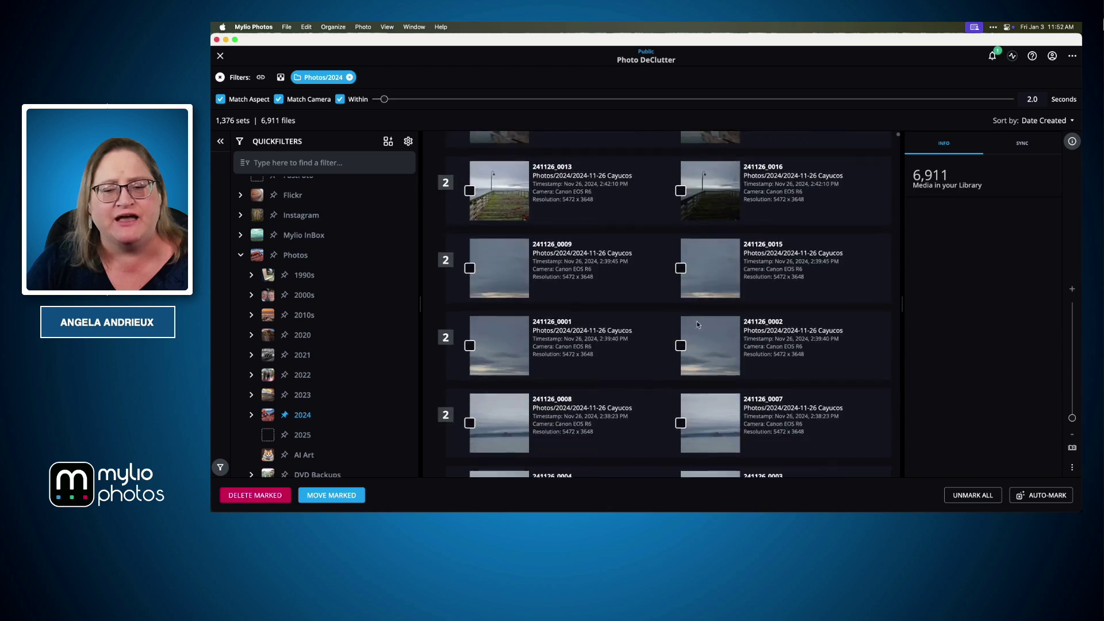
scroll(697, 325, down, 6)
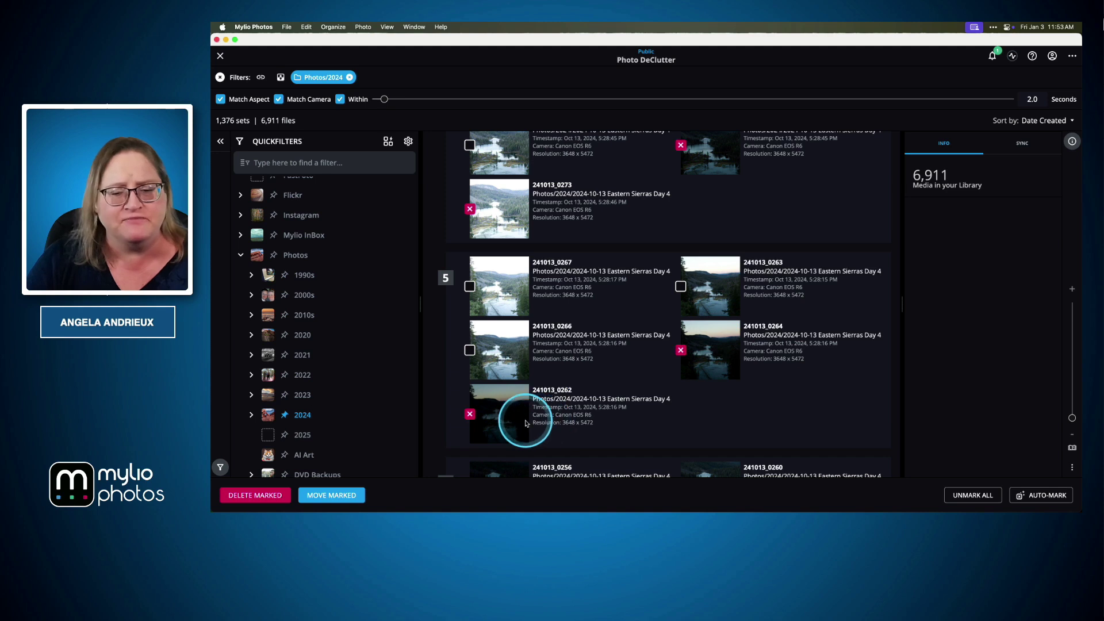
scroll(614, 352, up, 1)
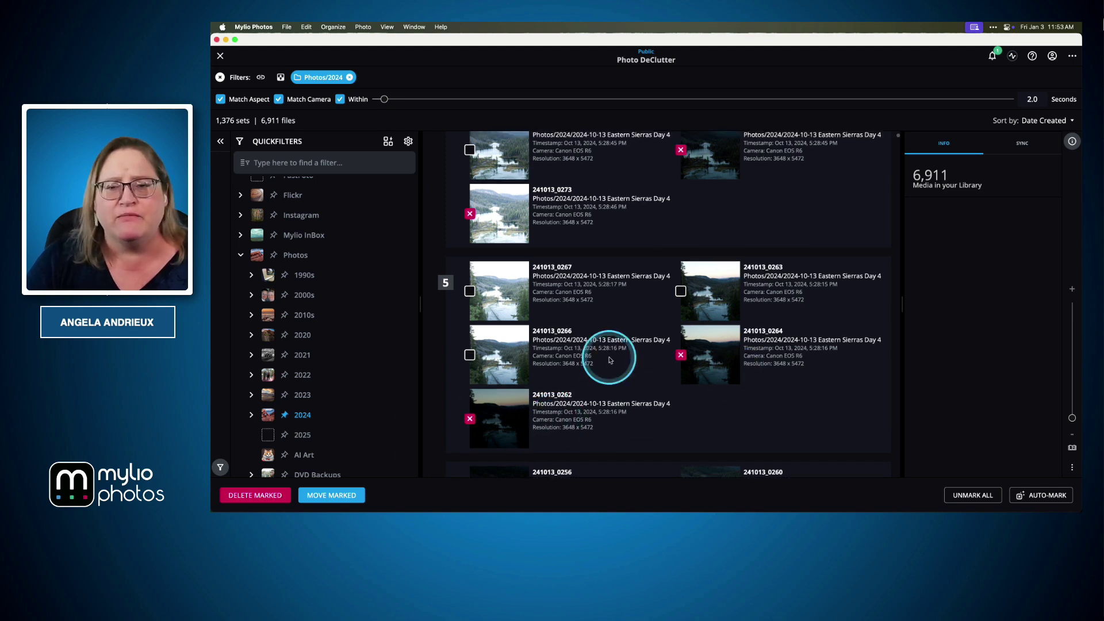
scroll(612, 247, up, 2)
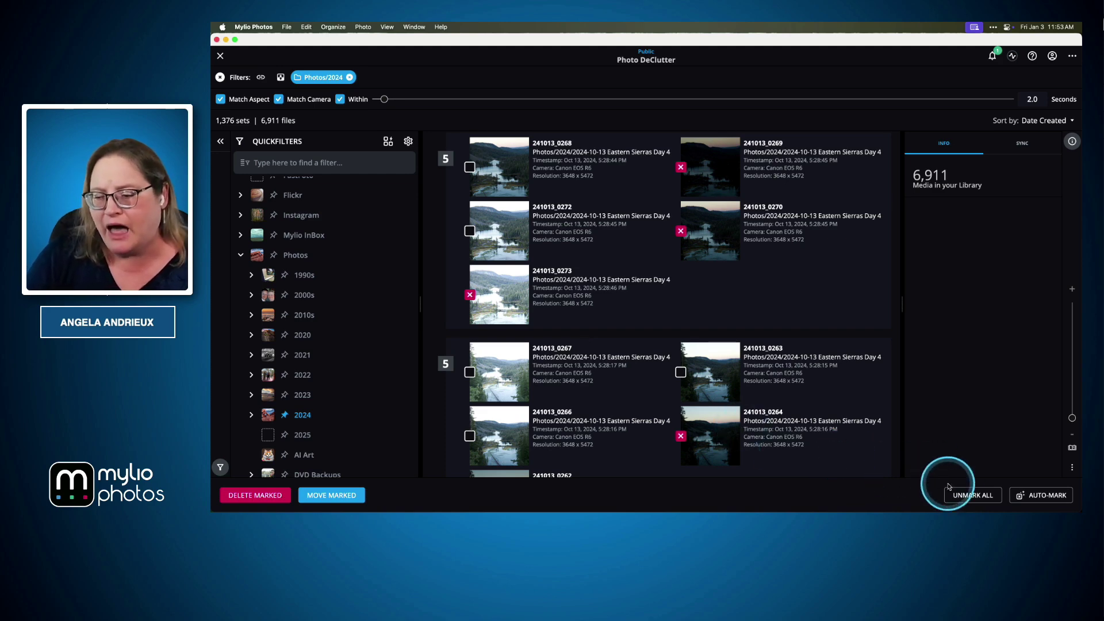
Step: Unmark all photos, exclude Underexposed and Overexposed from the Auto-Mark criteria, and close the criteria without running it
click(970, 494)
click(1054, 493)
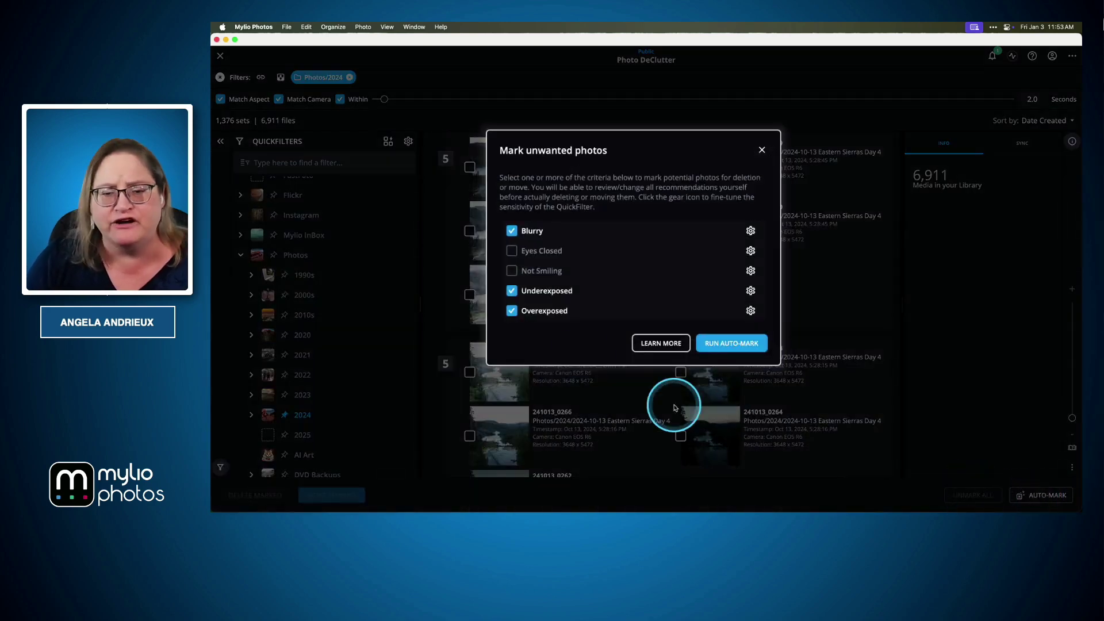
click(511, 291)
click(511, 310)
scroll(599, 252, down, 3)
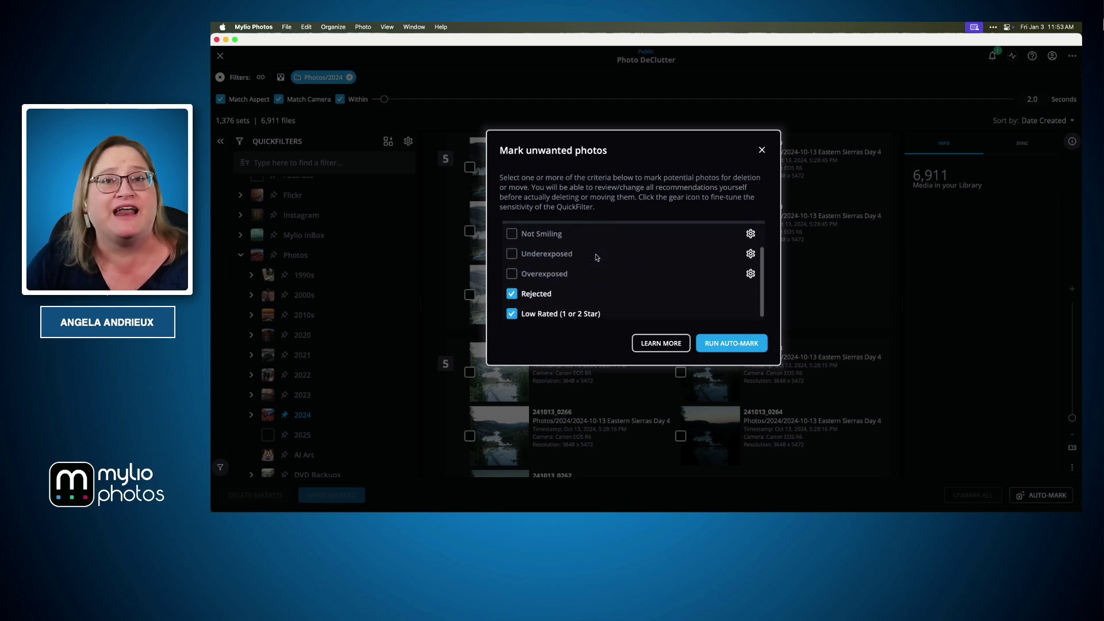
scroll(597, 257, up, 5)
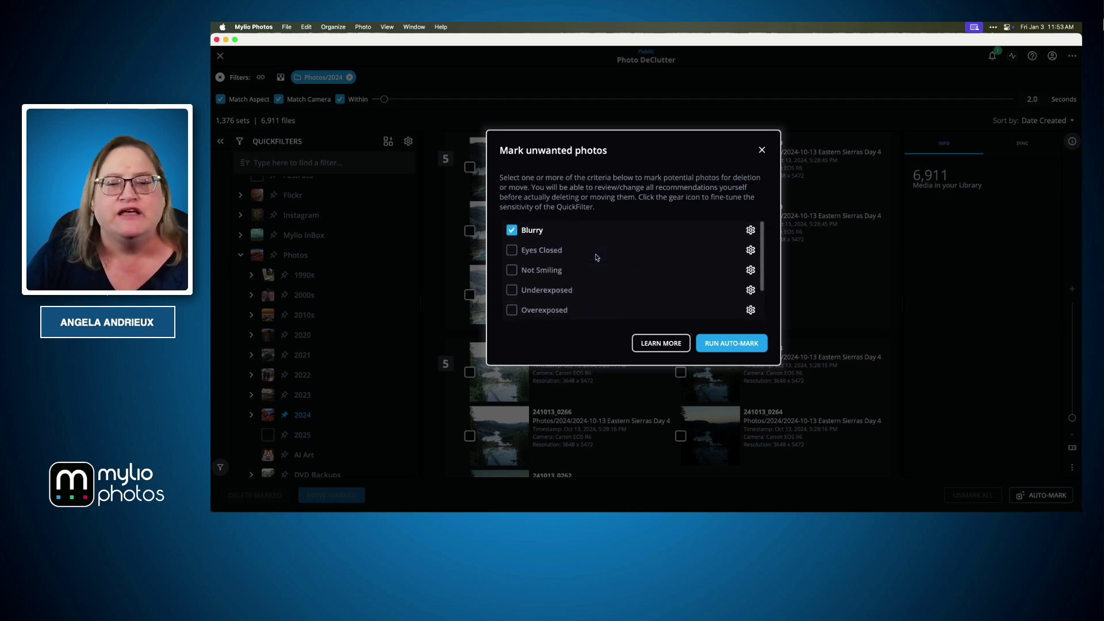
click(597, 257)
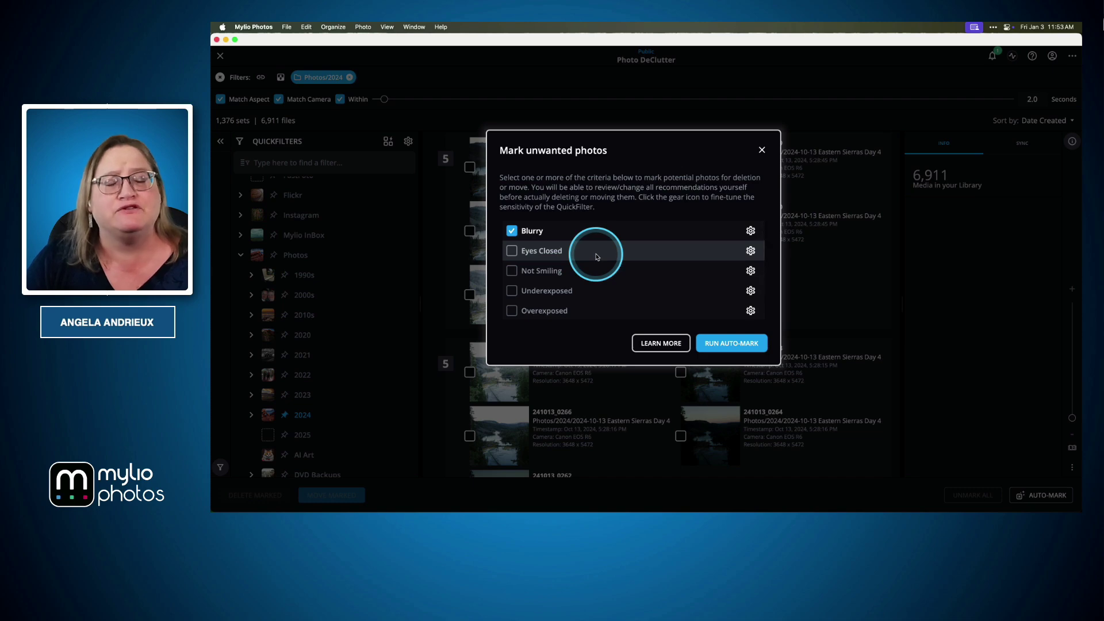
click(761, 150)
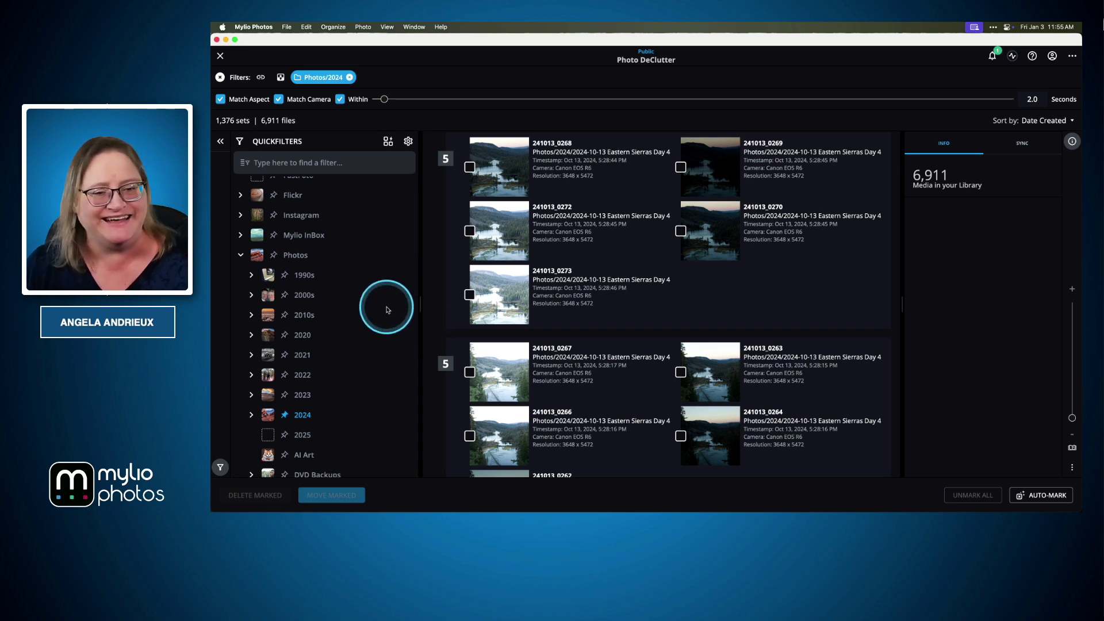
key(cmd+Tab)
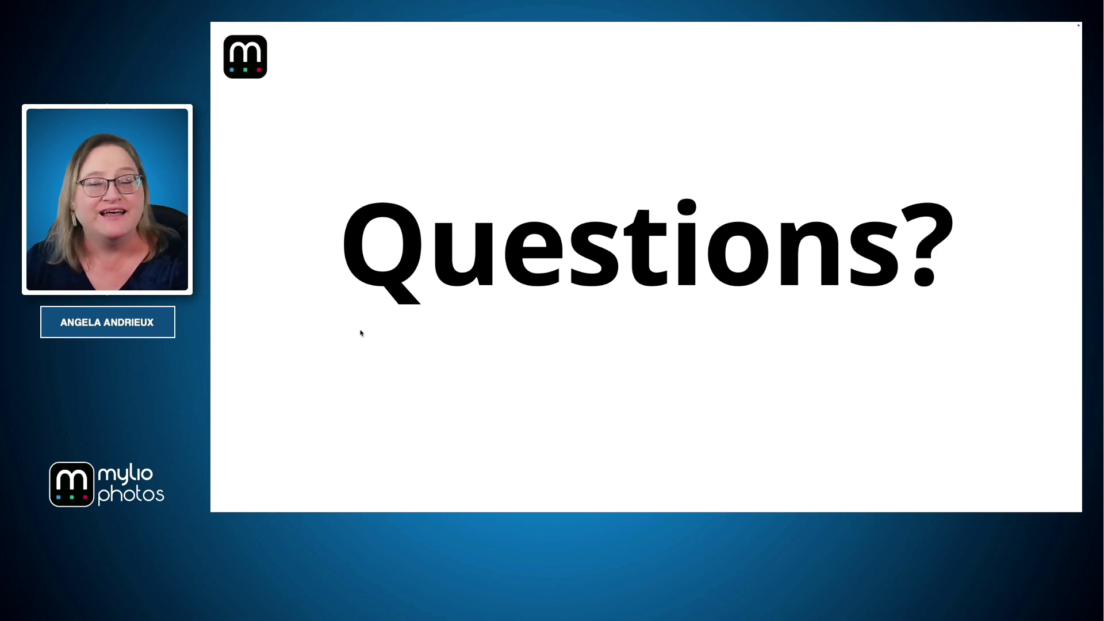
key(Right)
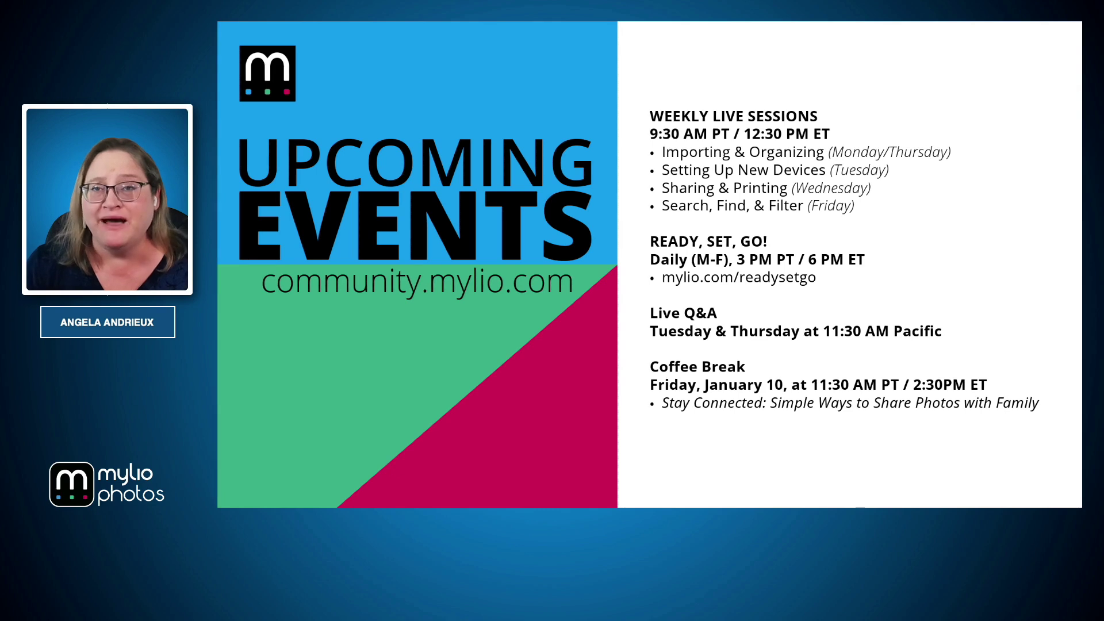